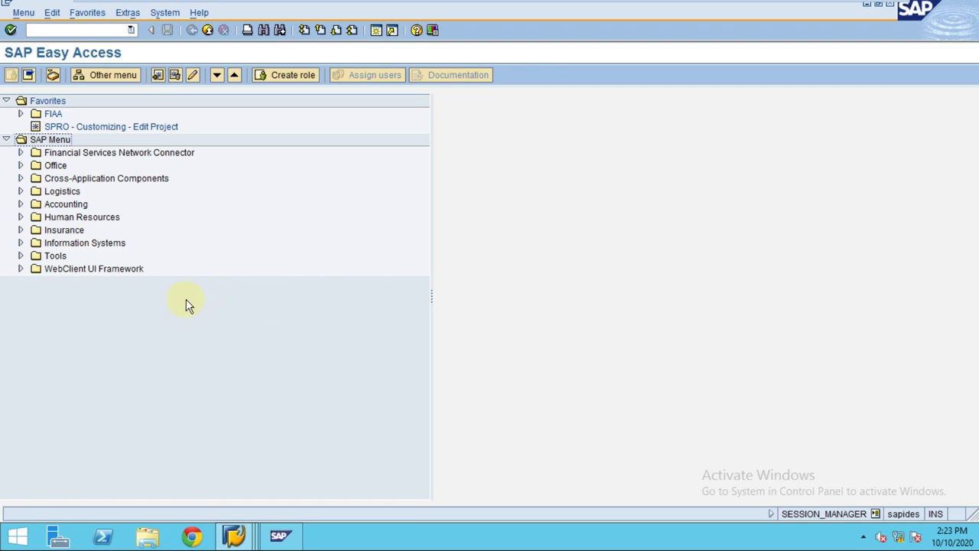
click(70, 31)
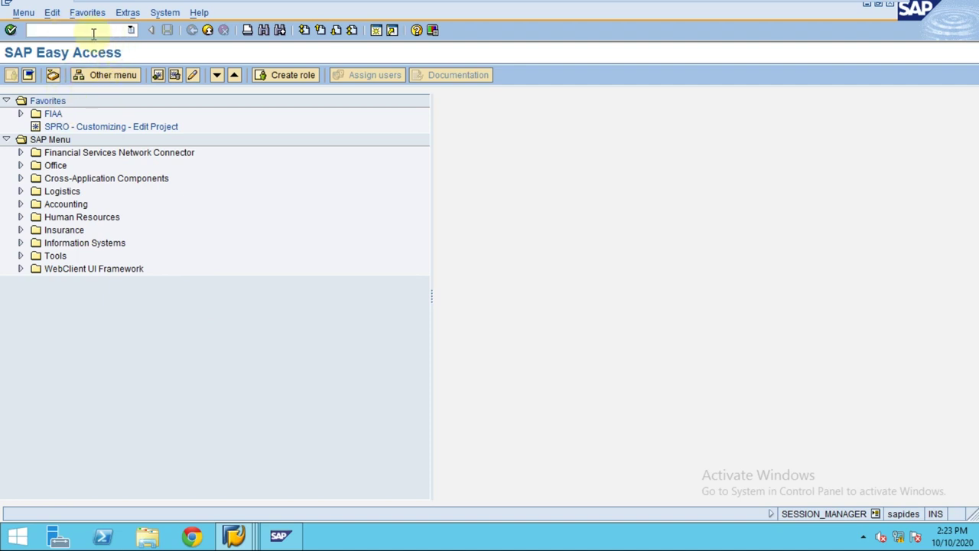
text(fb70)
key(Return)
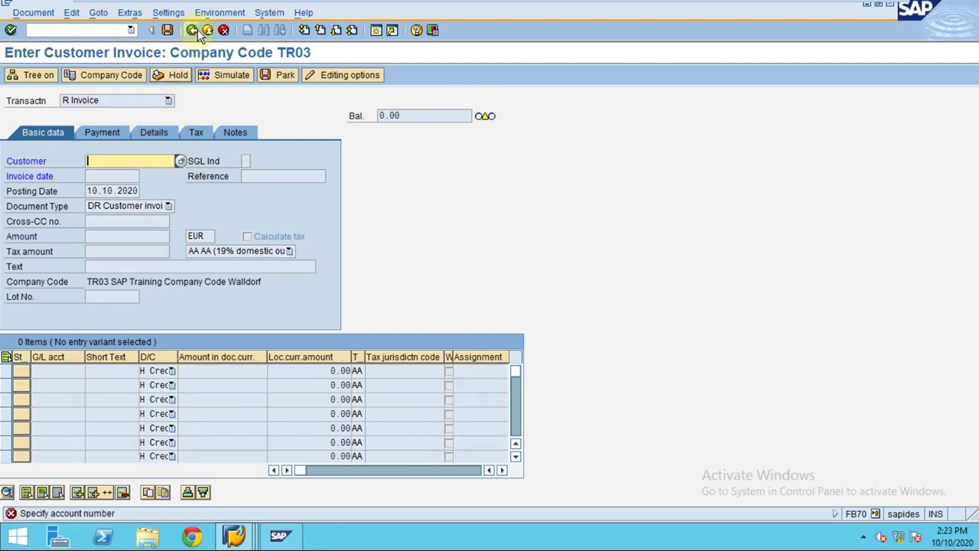
click(208, 31)
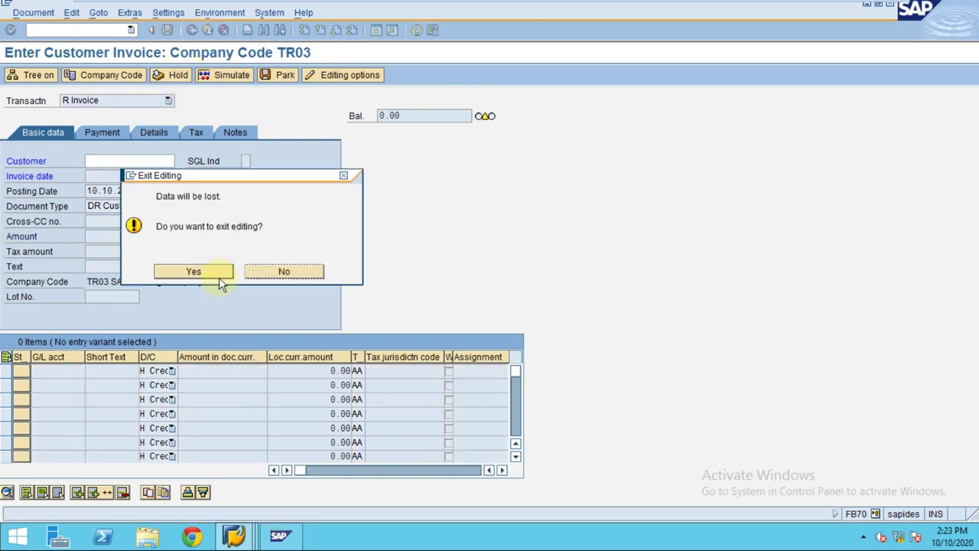
click(218, 272)
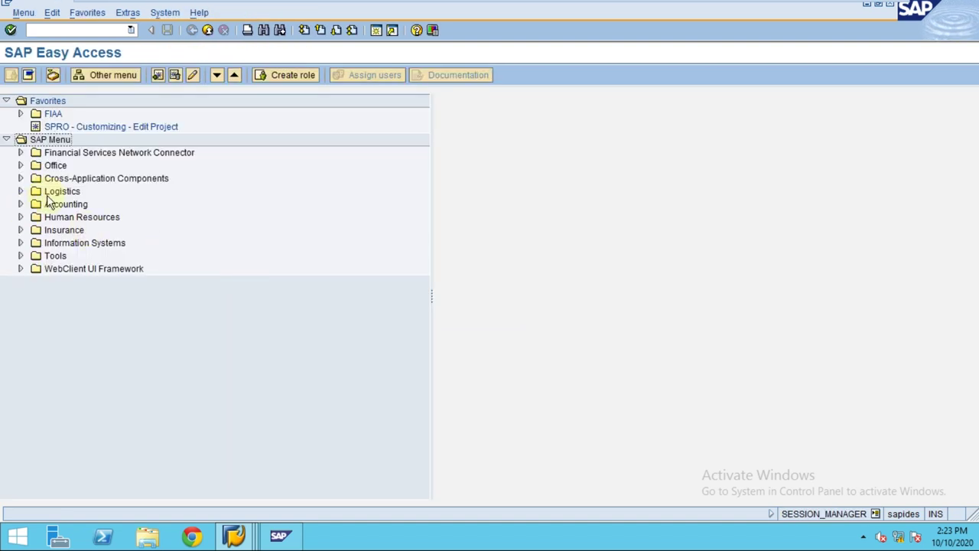
Expand the Accounting folder and its Financial Accounting subfolder in the SAP Menu tree.
click(48, 196)
double_click(48, 201)
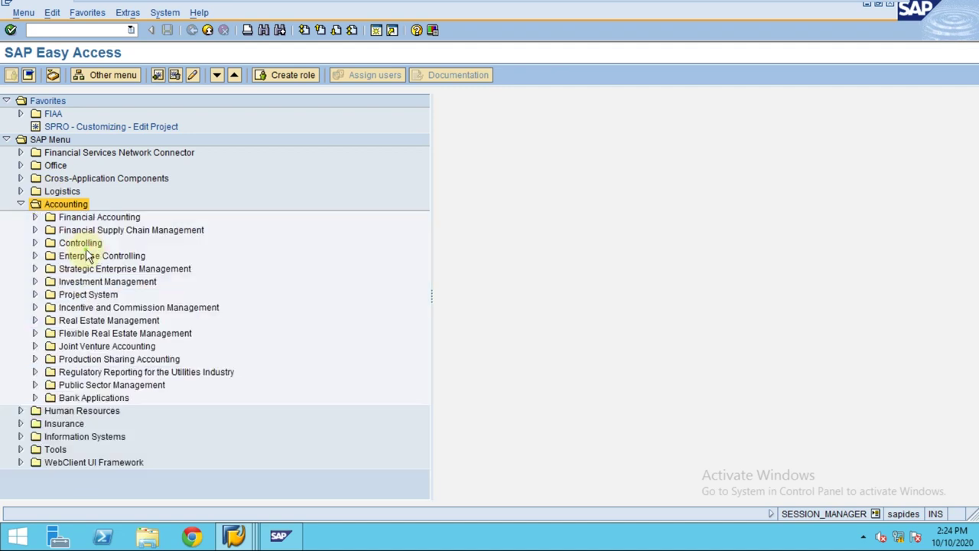
click(73, 242)
click(72, 218)
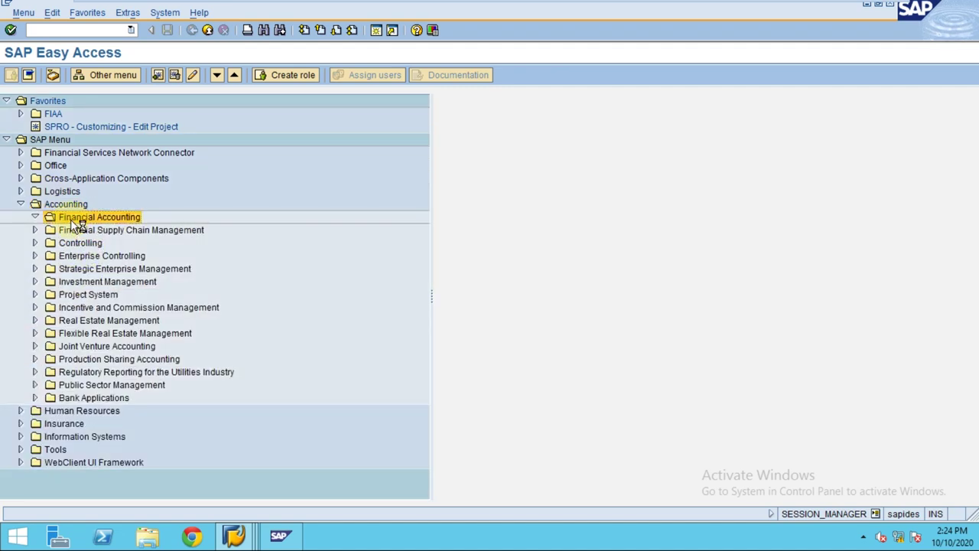
double_click(73, 218)
Open the FB70 - Invoice transaction from Document Entry under Accounts Receivable.
key(Down)
key(Down)
key(Down)
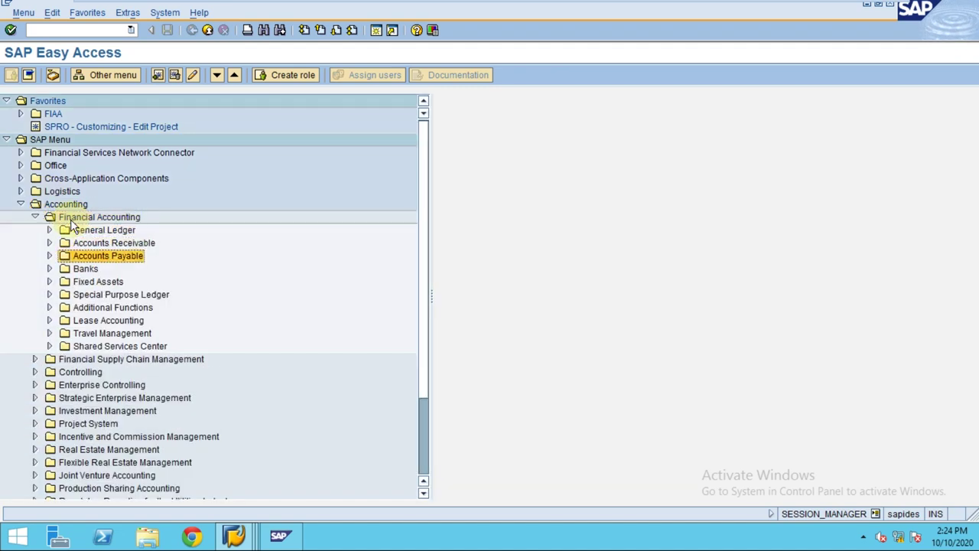
key(Up)
key(Return)
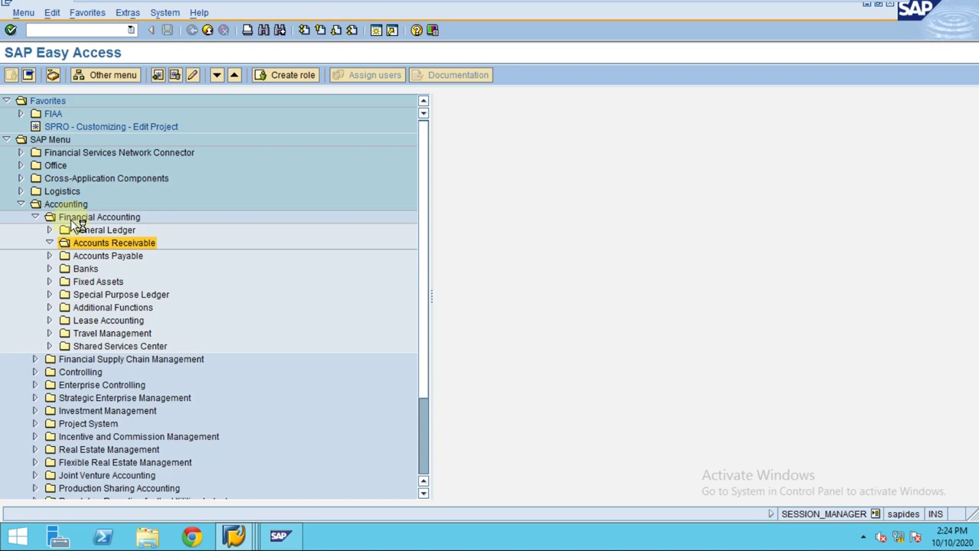
key(Down)
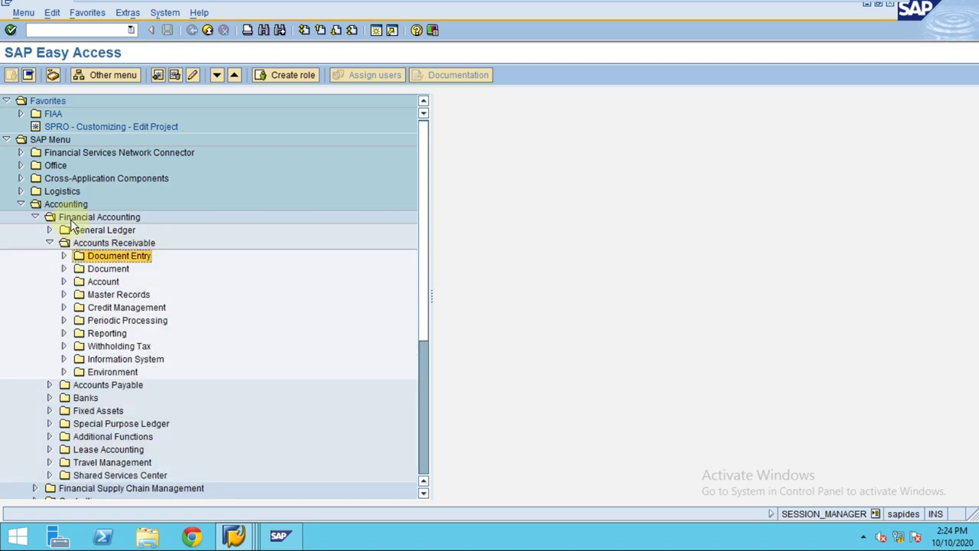
key(Return)
key(Down)
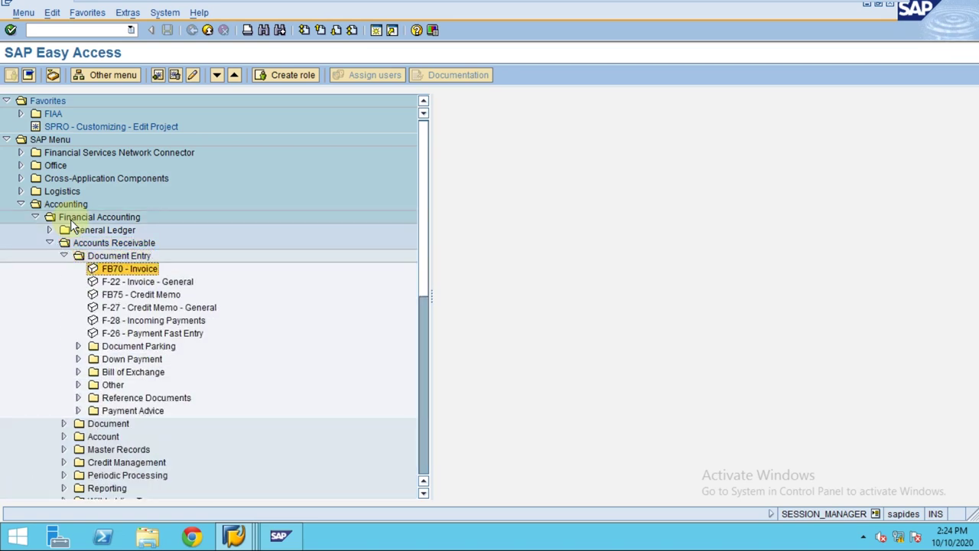
key(Return)
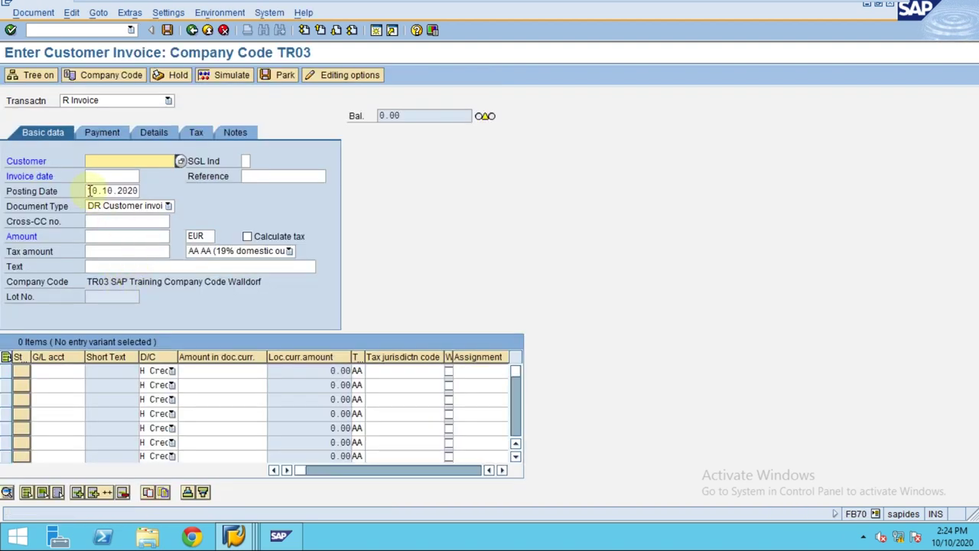
Fill in the invoice's customer number with the suggested earlier entry.
key(BackSpace)
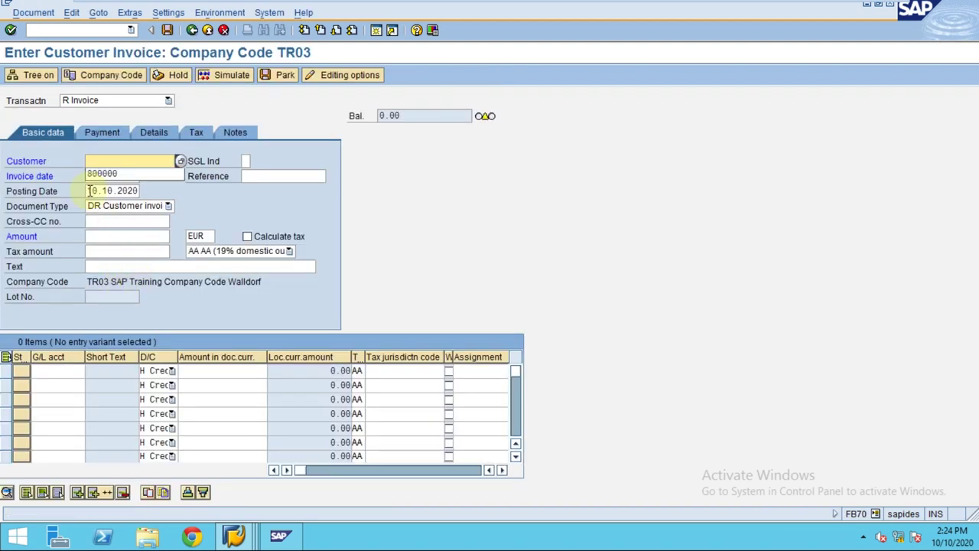
key(Down)
key(Return)
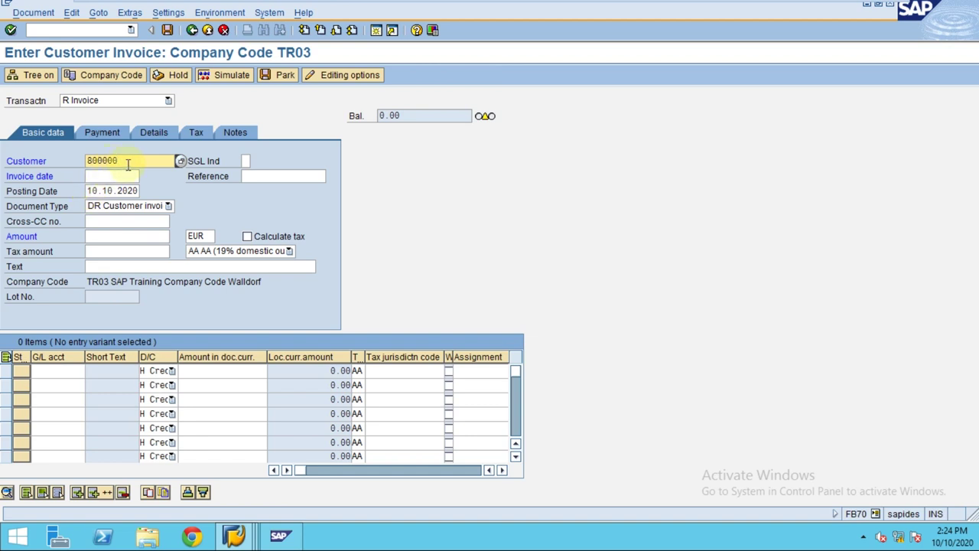
Set both the invoice date and the posting date to 01.01.2020.
click(114, 177)
text(0101)
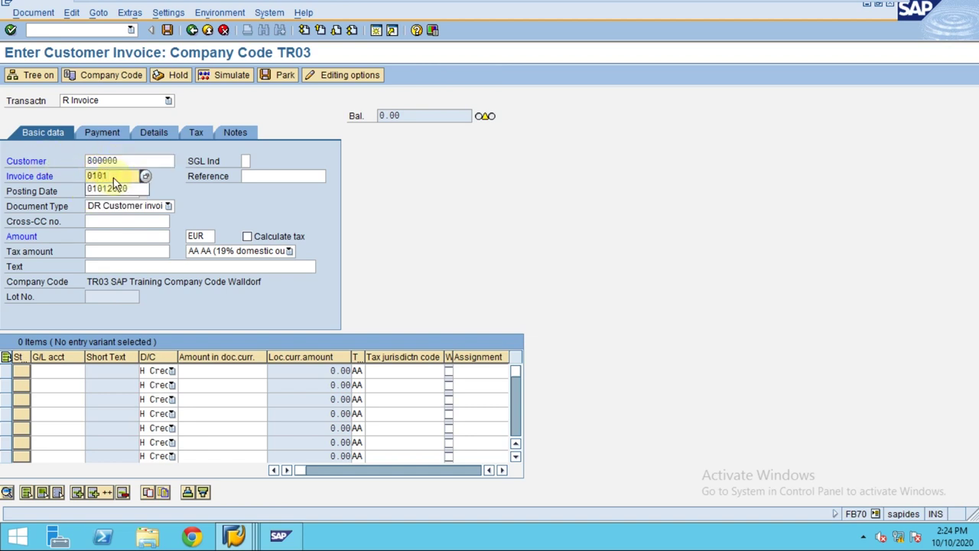
text(2020)
key(Tab)
key(Tab)
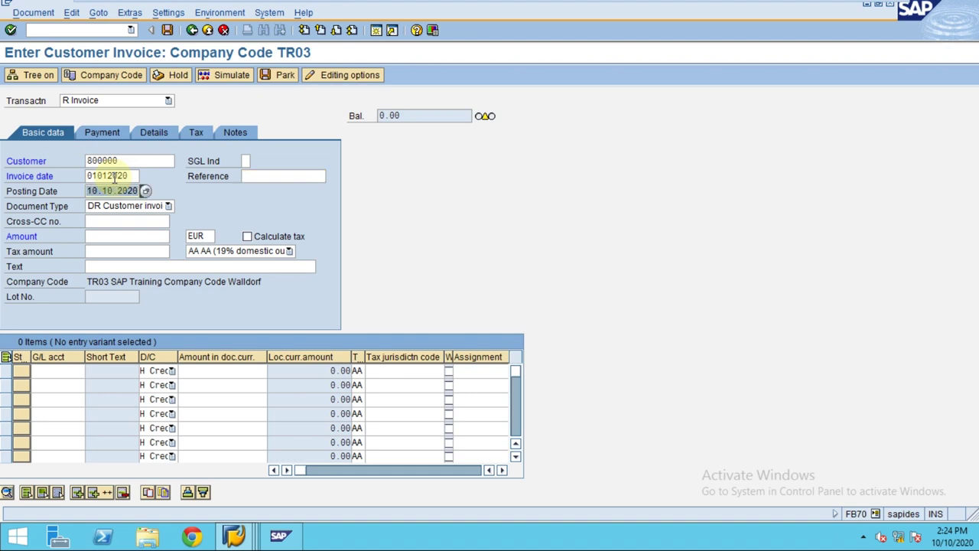
text(0101)
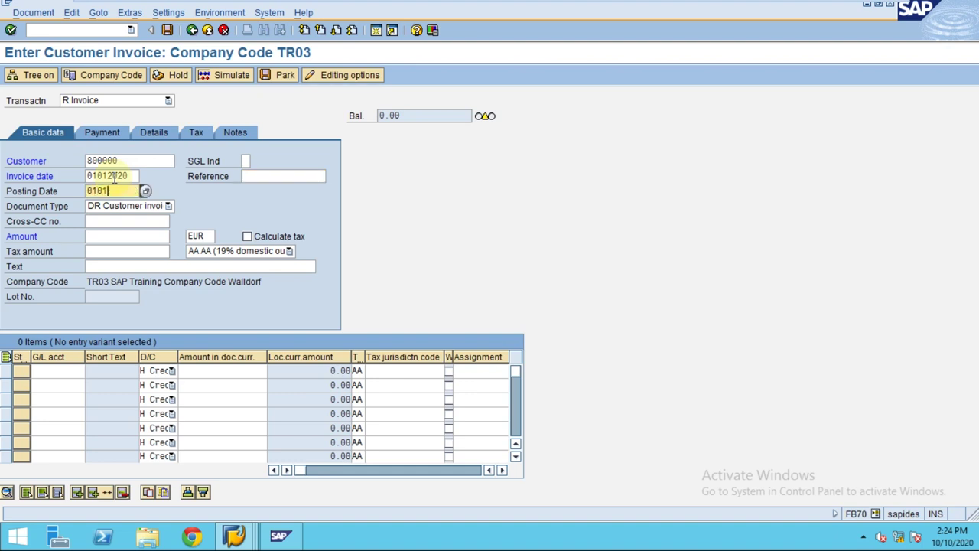
text(2020)
Set the invoice amount to 1000 EUR and enter the domestic sales revenues G/L account in the first line item.
click(108, 236)
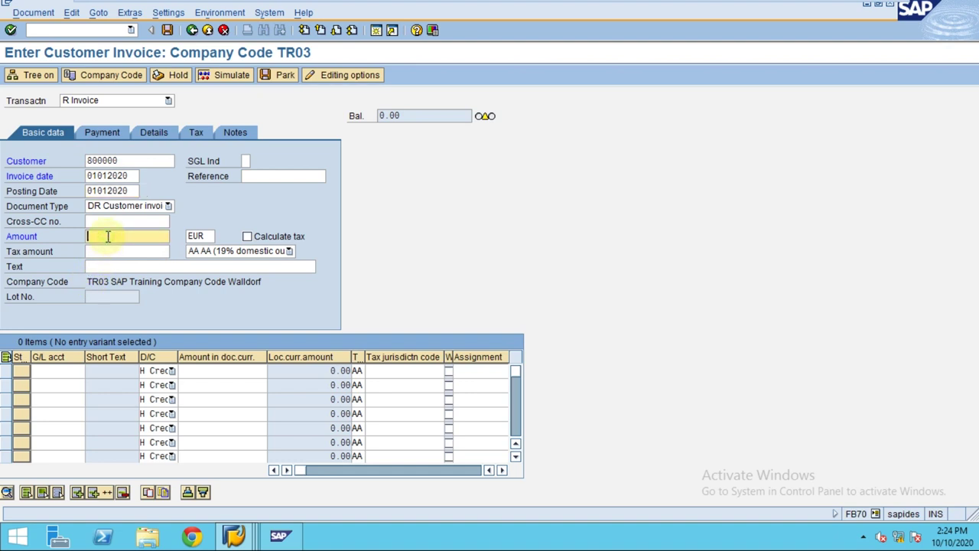
click(116, 250)
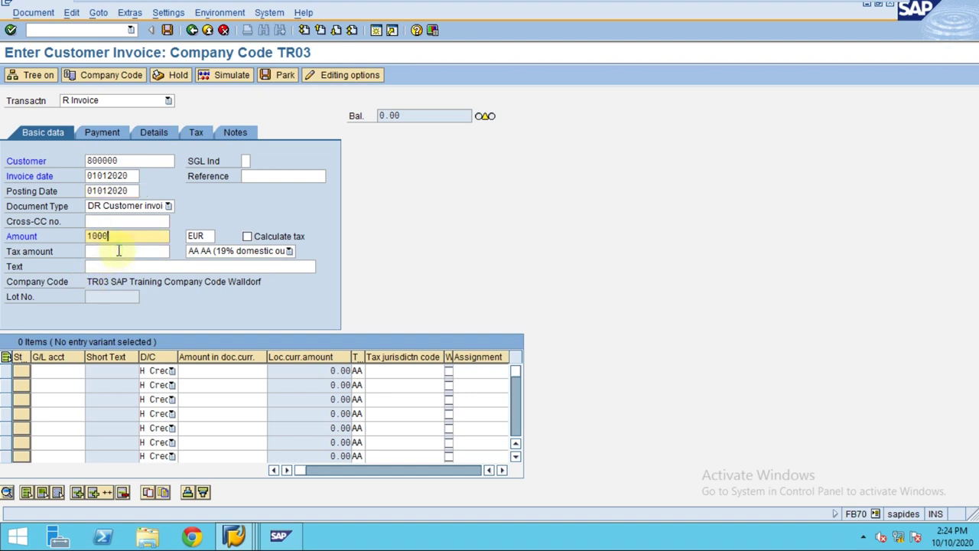
click(55, 373)
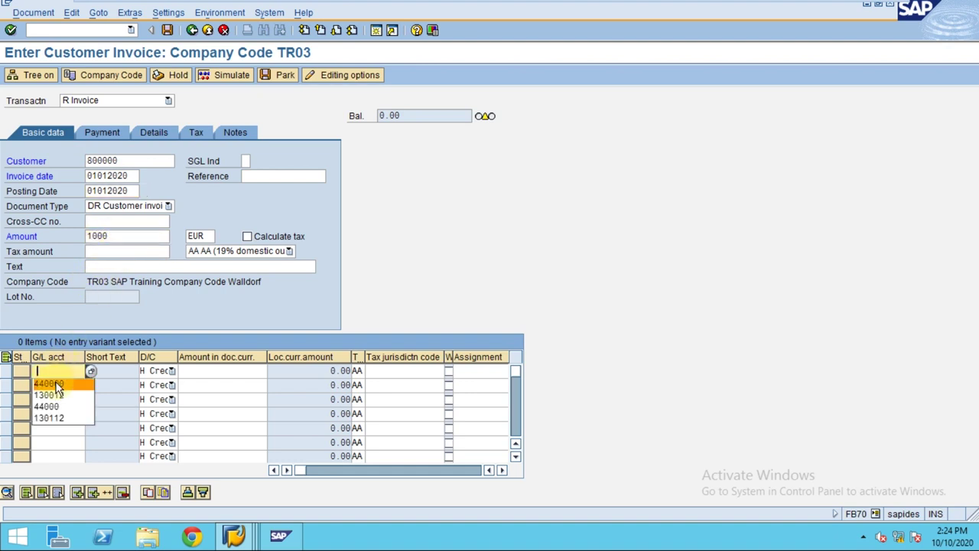
click(58, 371)
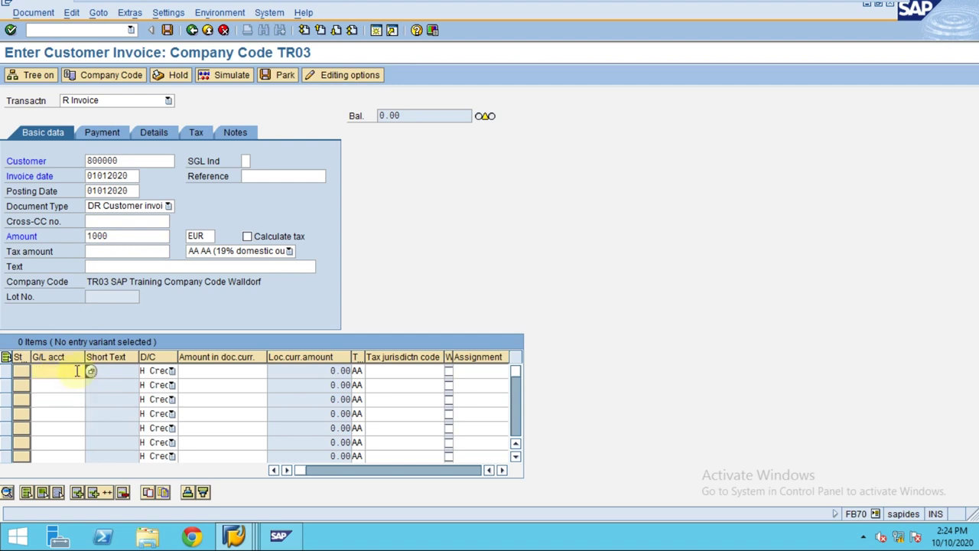
text(800000)
key(BackSpace)
text(1)
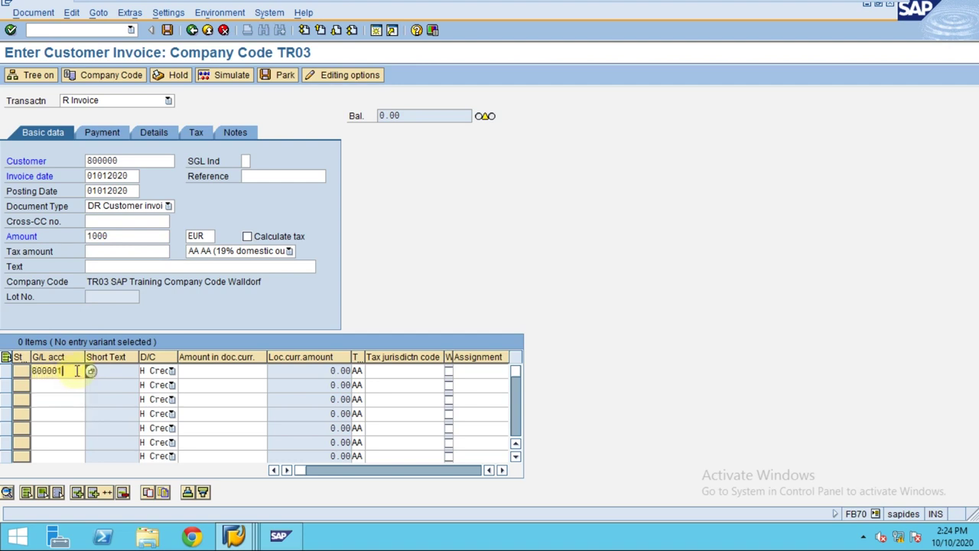
Enter * as the first line item's document currency amount and confirm the invoice entries through all warnings.
click(189, 370)
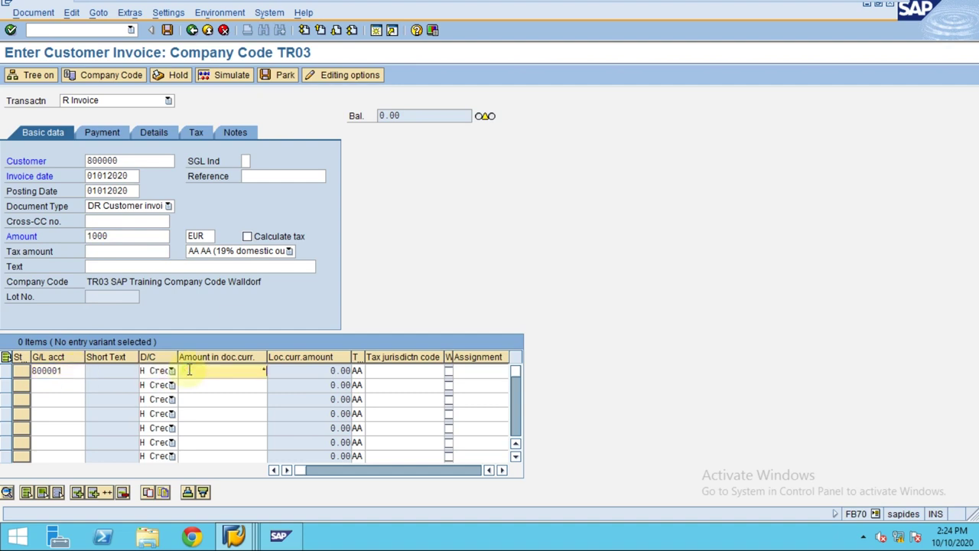
key(Return)
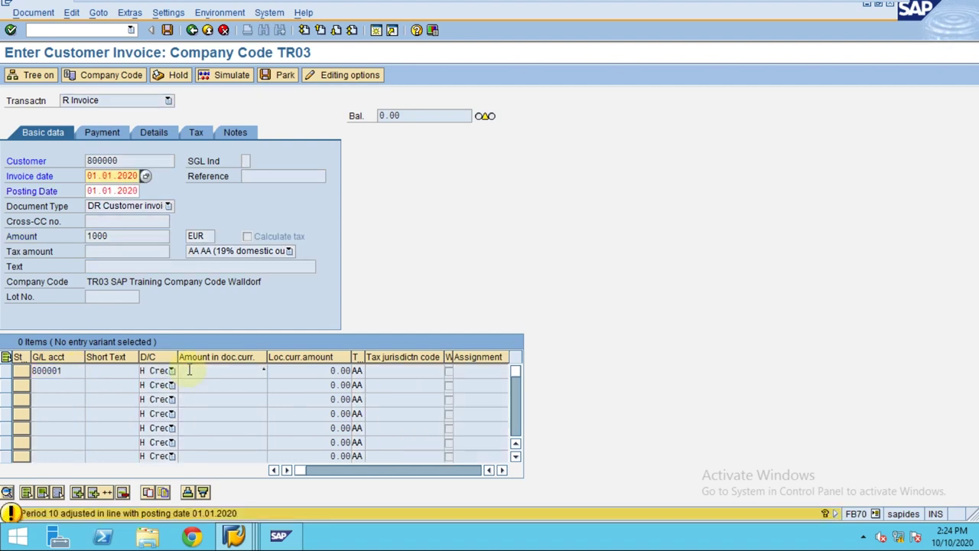
key(Return)
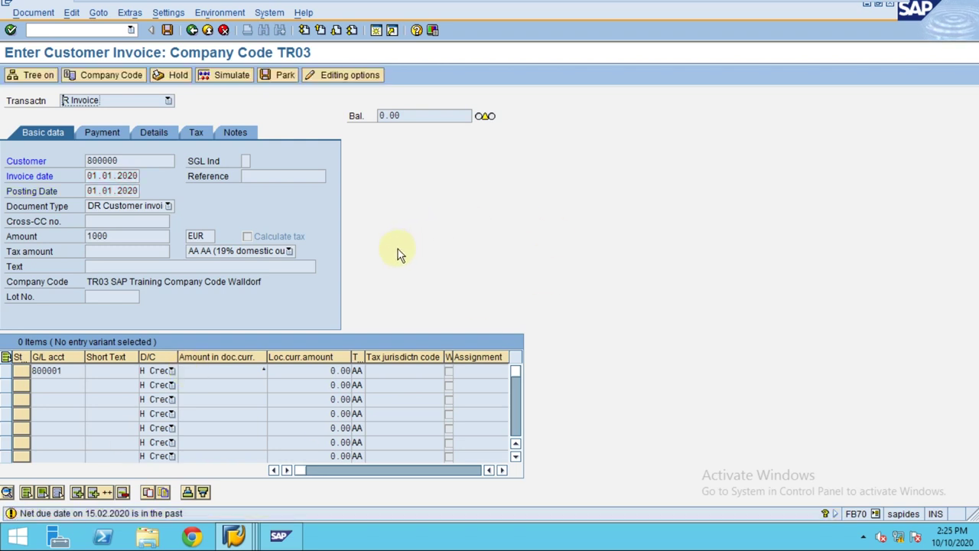
key(Return)
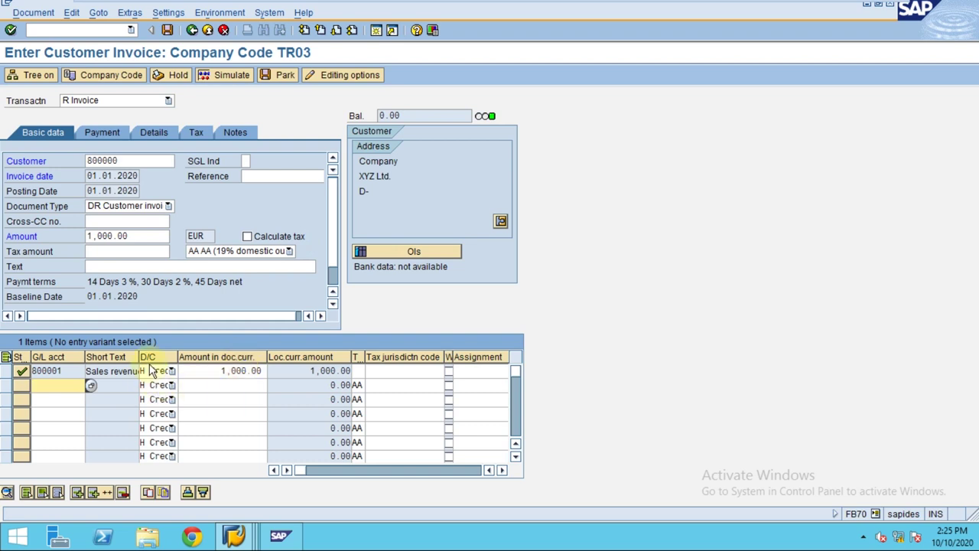
Widen the Short Text column and check the line item's description against the customer number and address.
drag(142, 357, 269, 357)
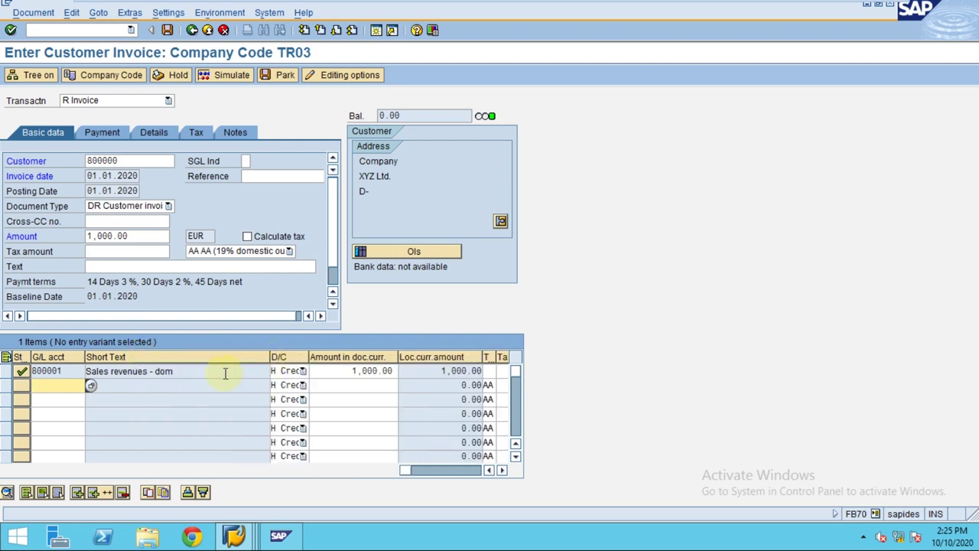
click(200, 371)
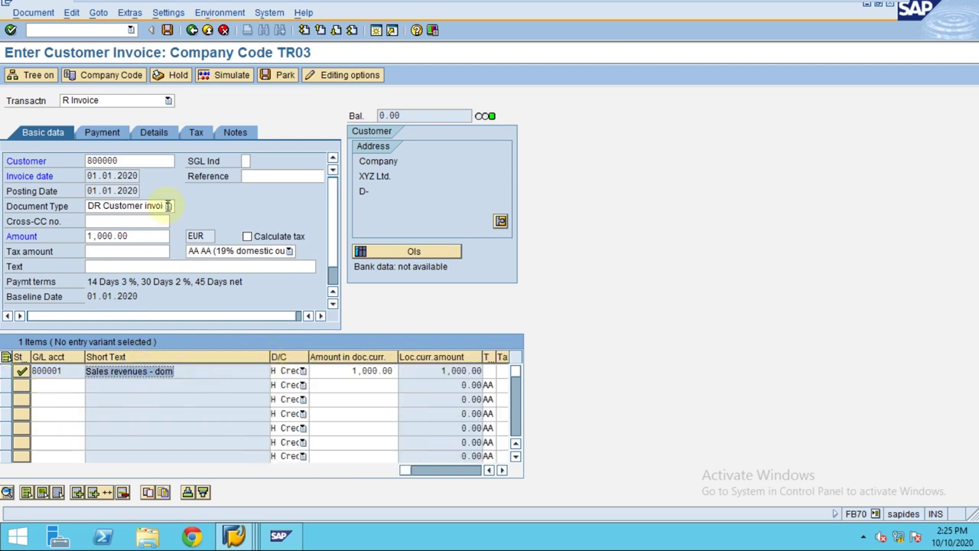
double_click(145, 162)
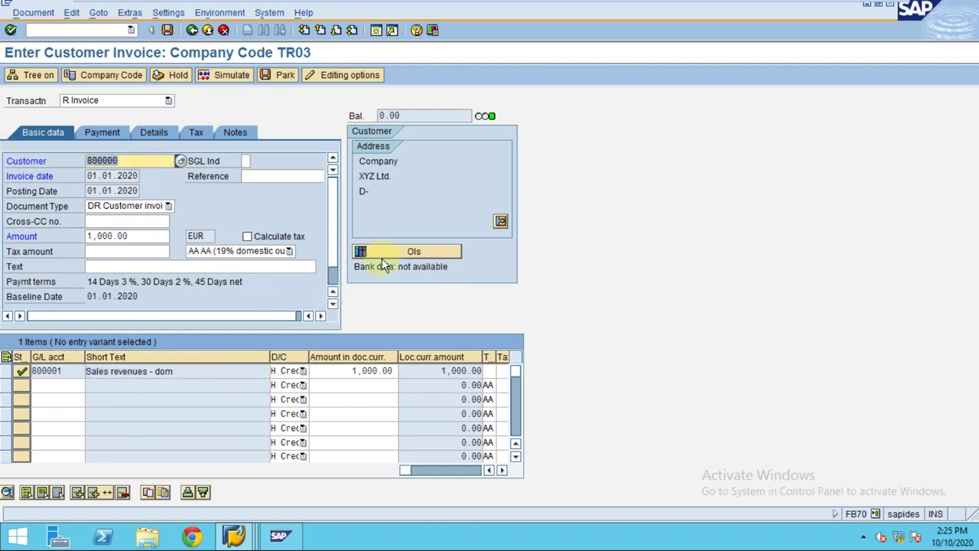
click(378, 164)
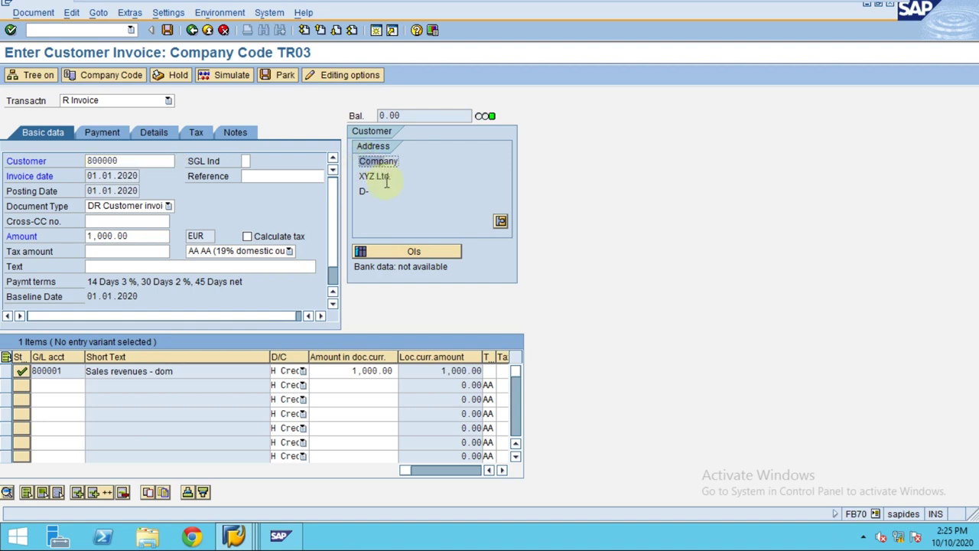
Open the customer's master record from the invoice and examine its general address data.
click(501, 224)
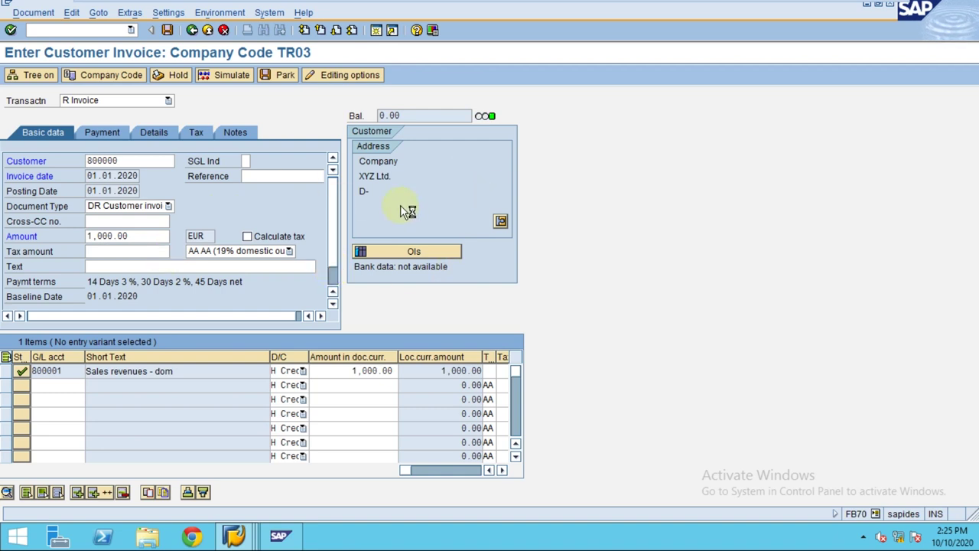
click(246, 236)
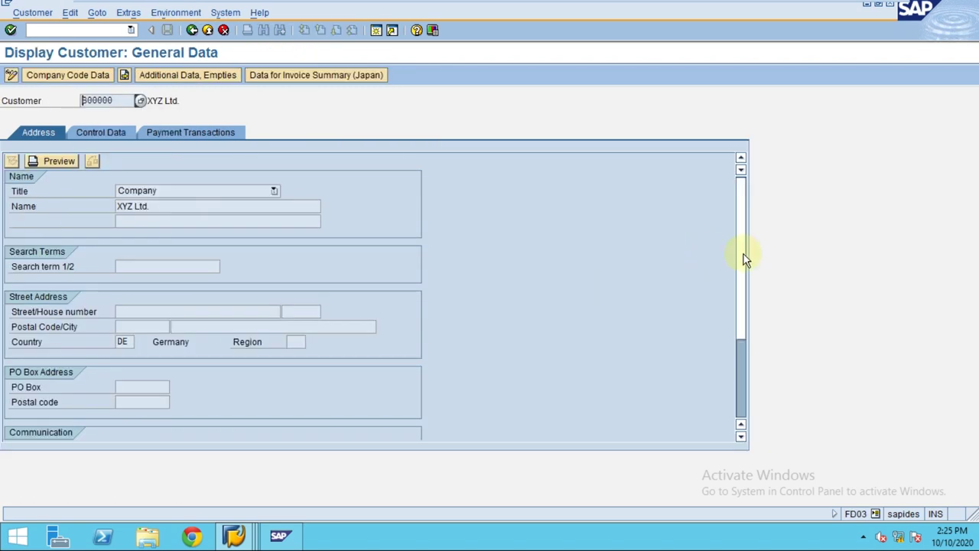
scroll(743, 254, down, 2)
scroll(745, 303, up, 2)
click(125, 223)
Switch the customer master record to change mode and try to go back to the previous screen.
click(12, 75)
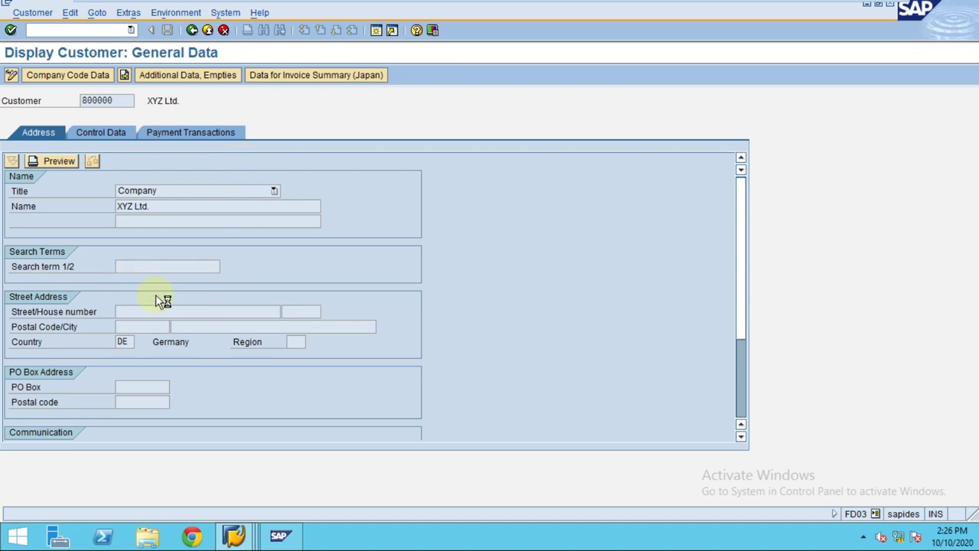
click(192, 33)
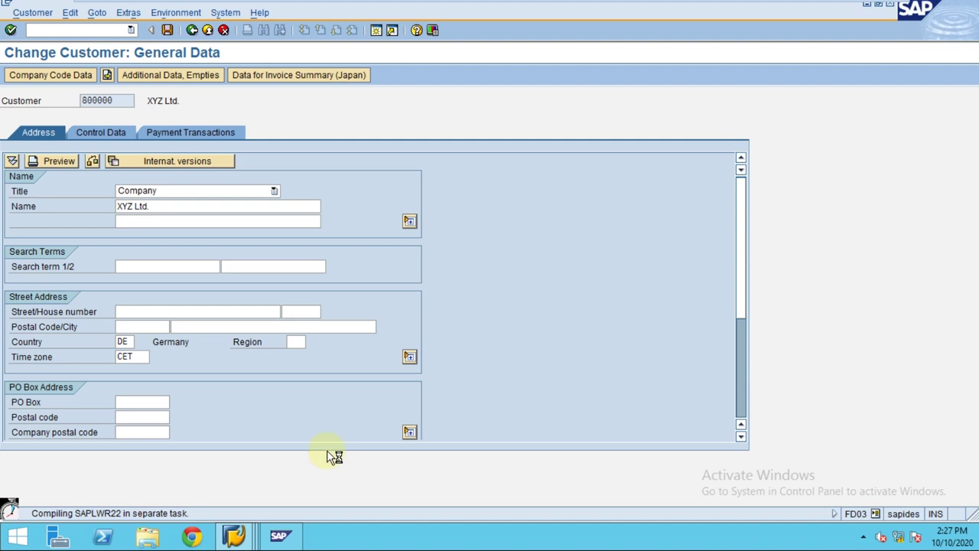
Switch to the sapmmc management console to view the sapides 1 instance.
click(280, 537)
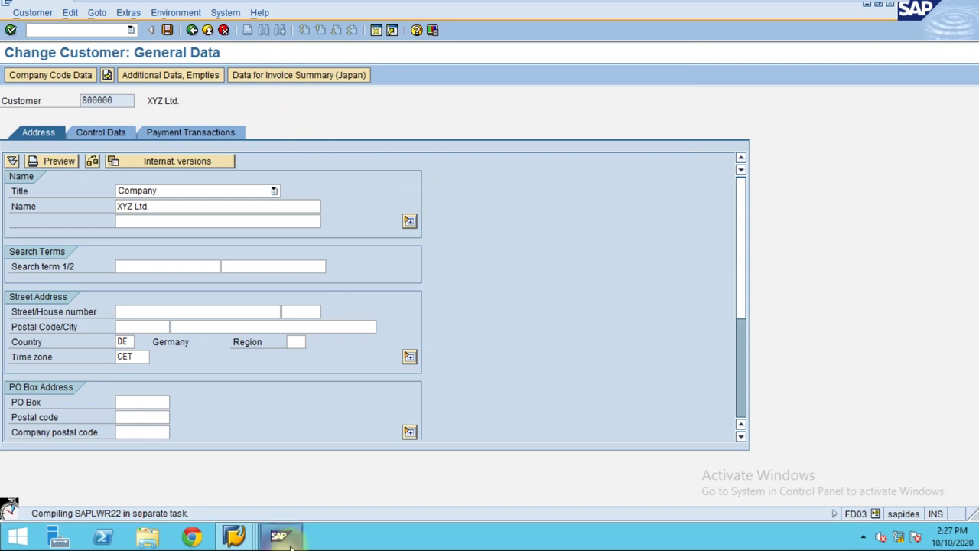
click(283, 538)
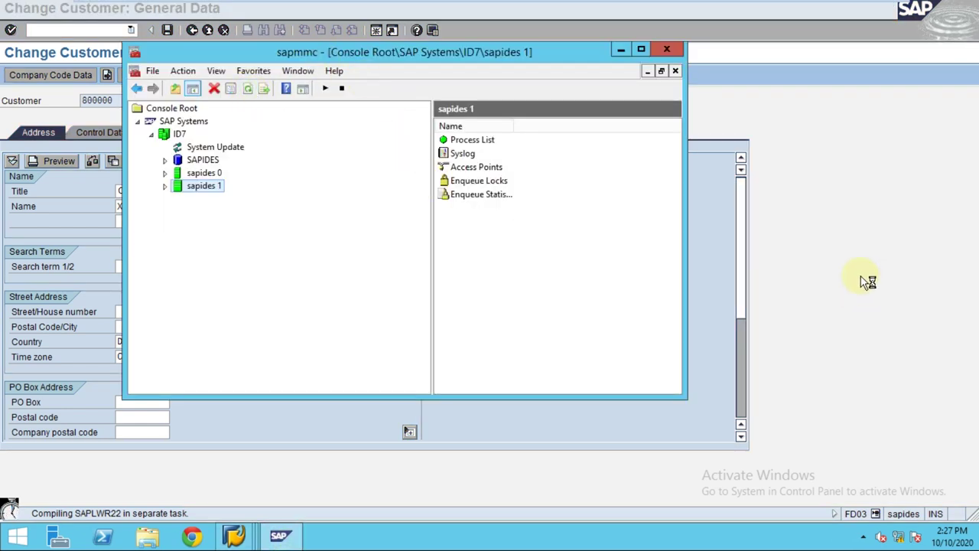
Switch from the sapmmc console back to SAP and return to the customer invoice entry.
click(817, 248)
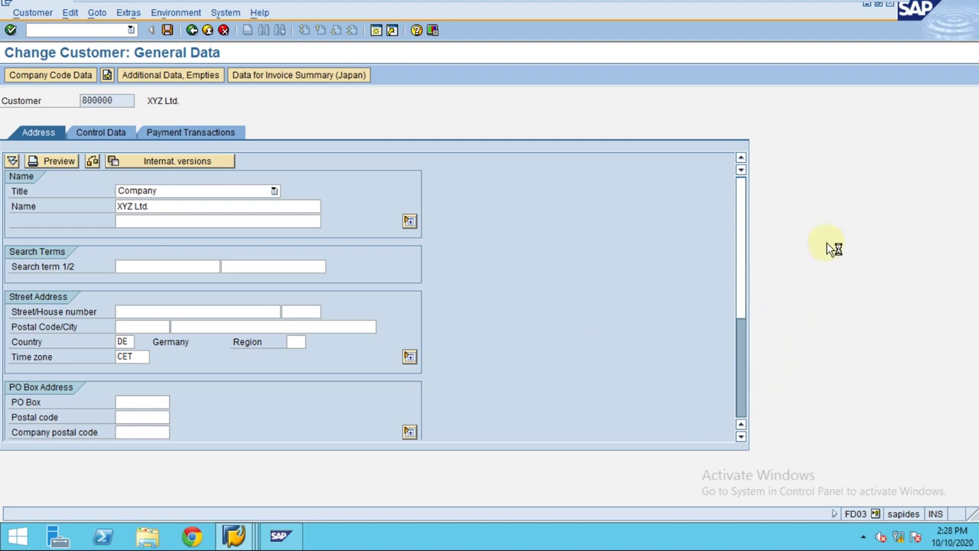
click(233, 538)
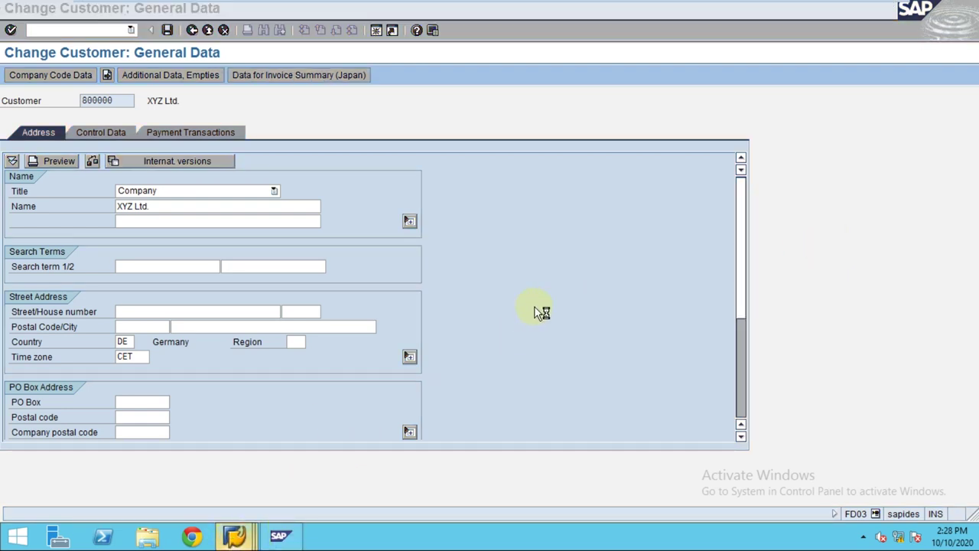
click(540, 310)
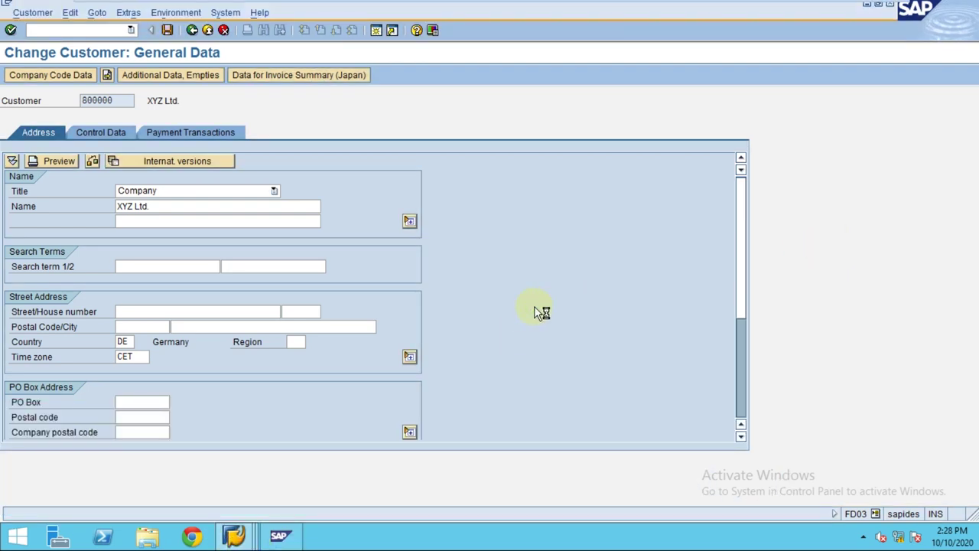
click(234, 537)
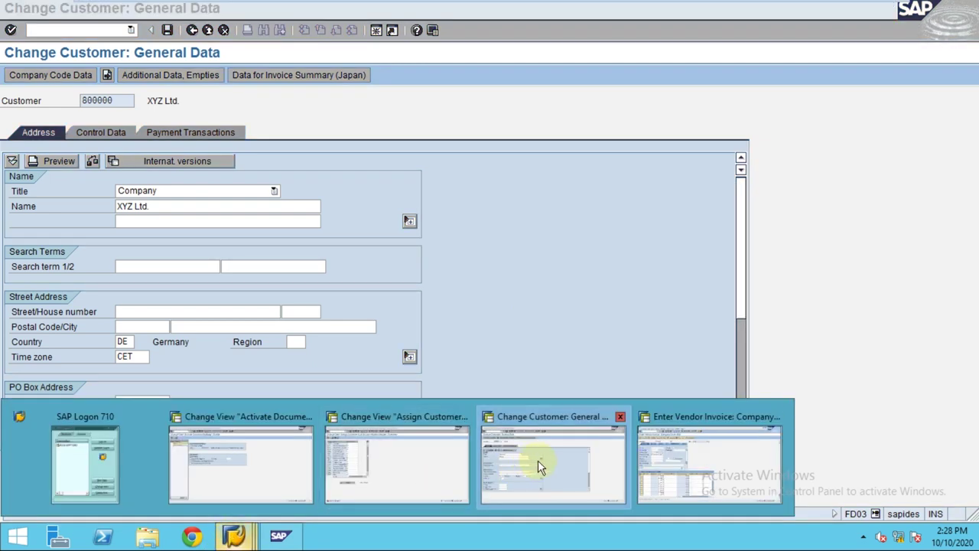
click(570, 459)
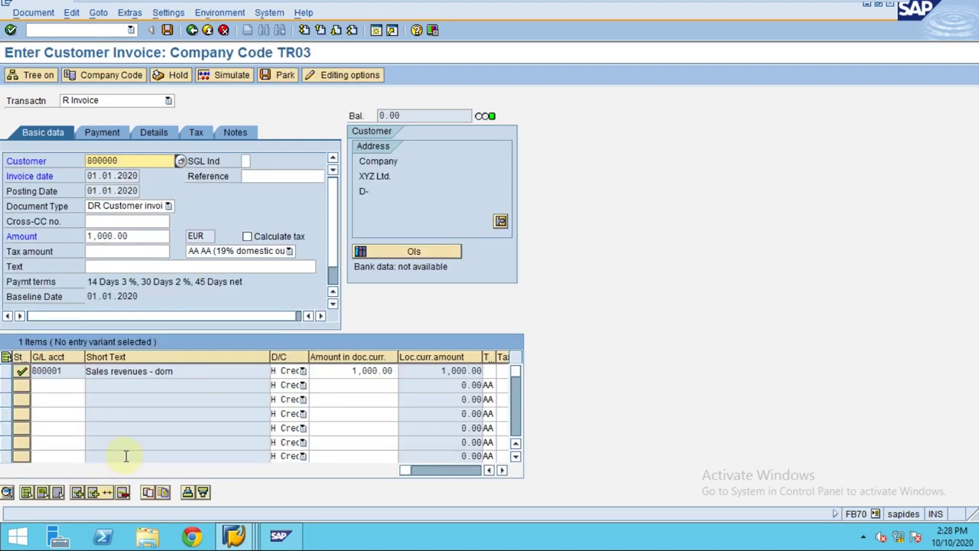
Simulate the customer invoice to check its document overview and return to the entry screen.
click(352, 371)
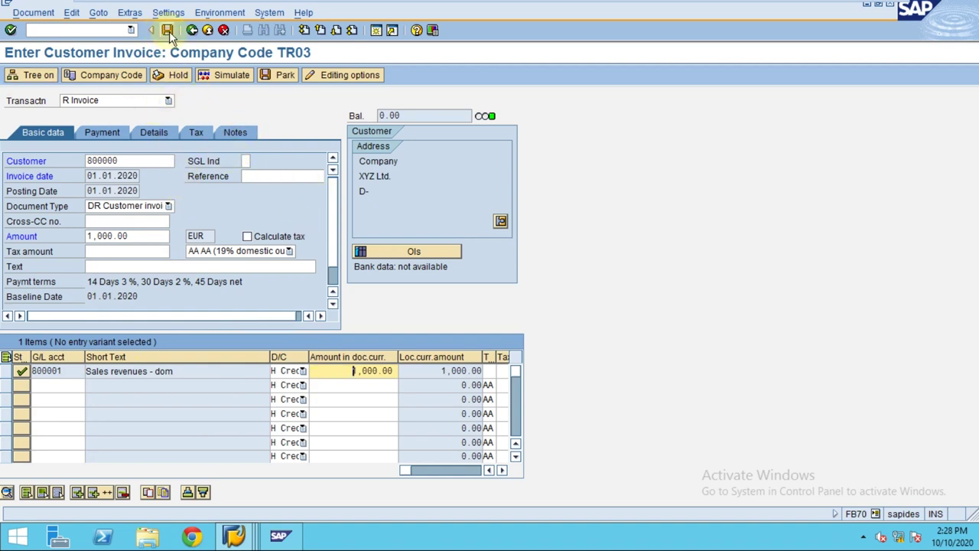
click(228, 81)
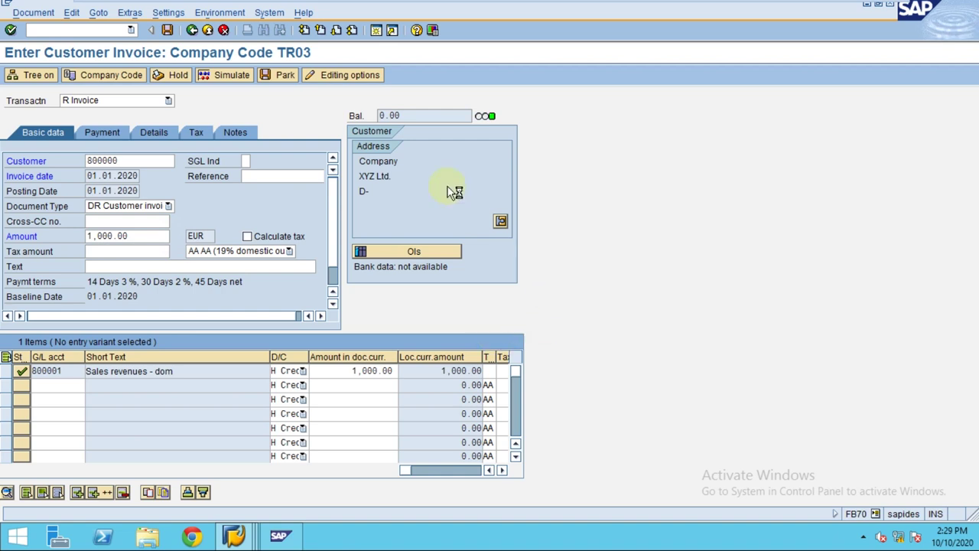
key(F9)
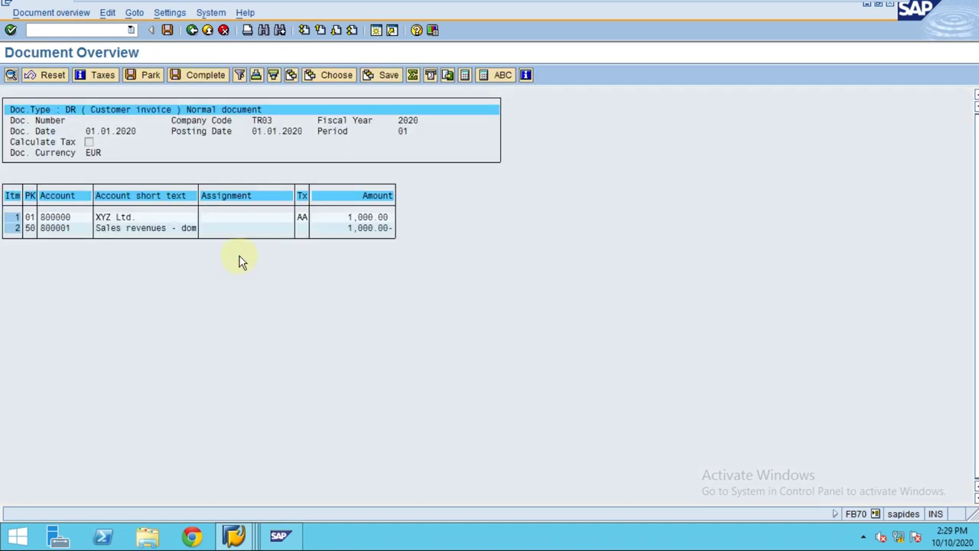
click(192, 31)
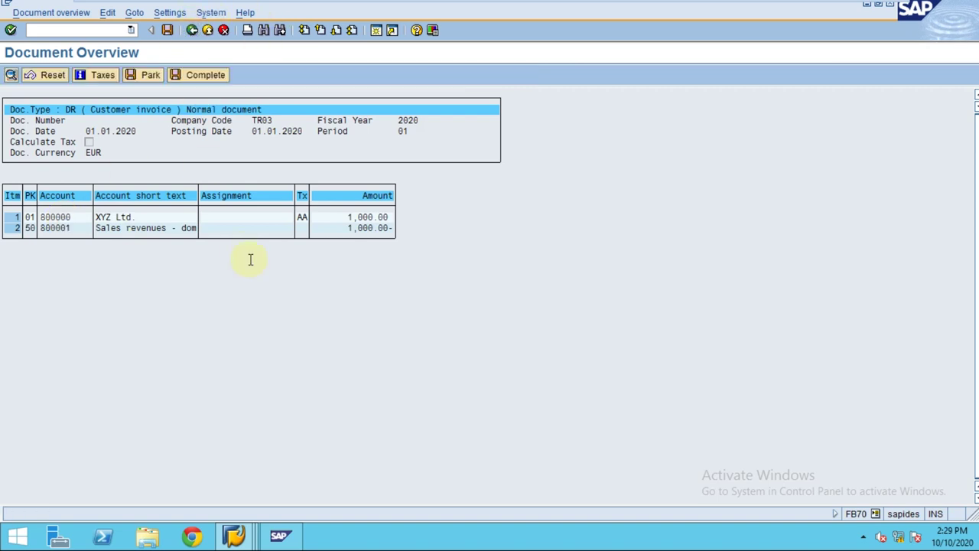
click(65, 315)
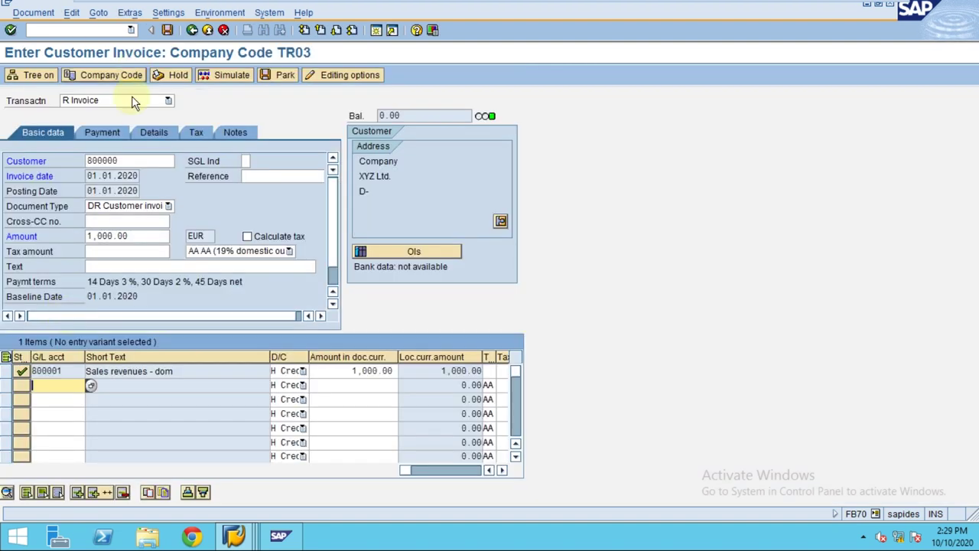
Examine the invoice's payment data, including the payment terms, discount days and percentages, payment method and invoice reference.
click(105, 134)
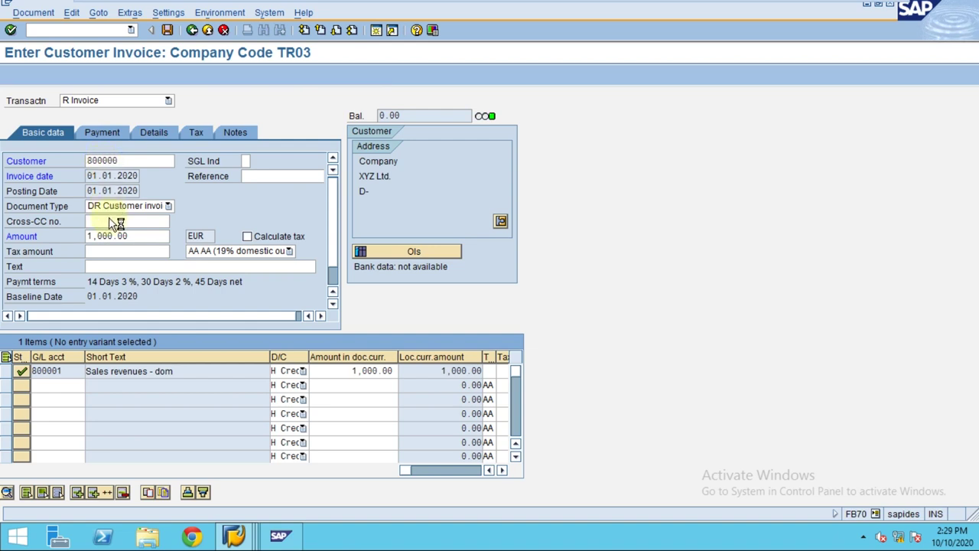
click(103, 132)
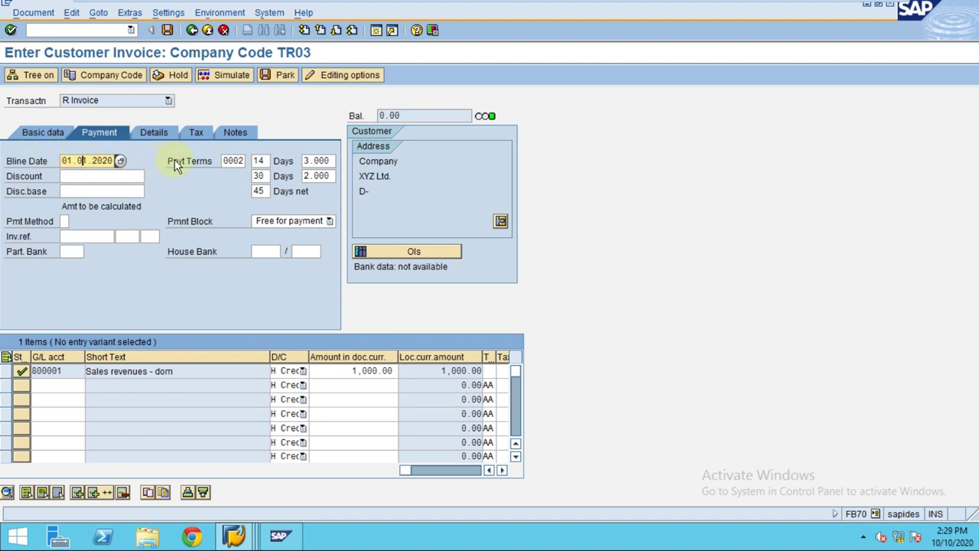
drag(223, 161, 238, 160)
click(260, 161)
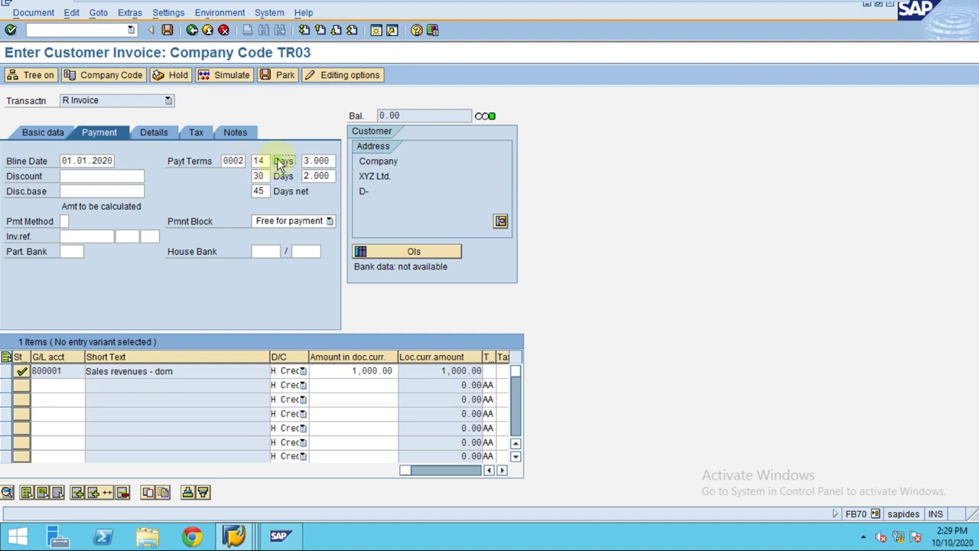
drag(332, 161, 303, 162)
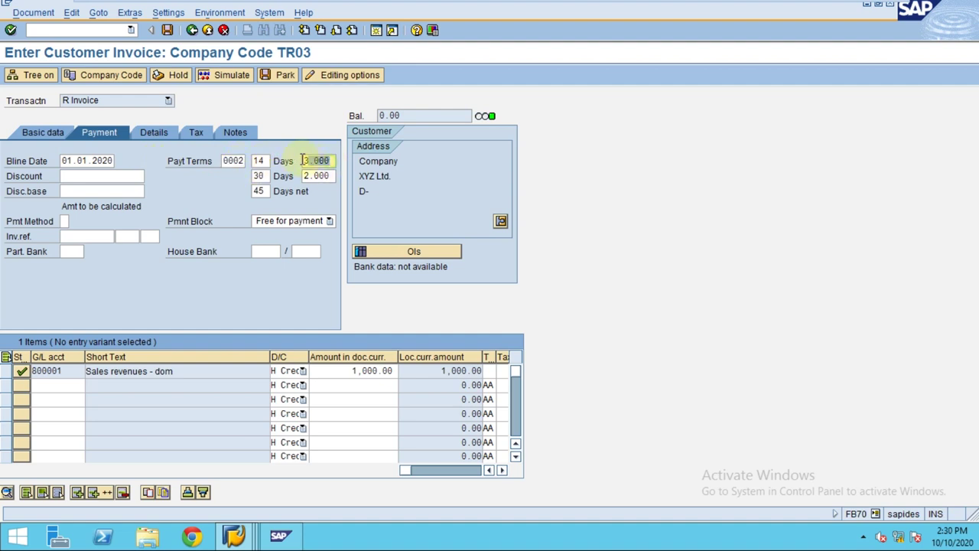
click(313, 176)
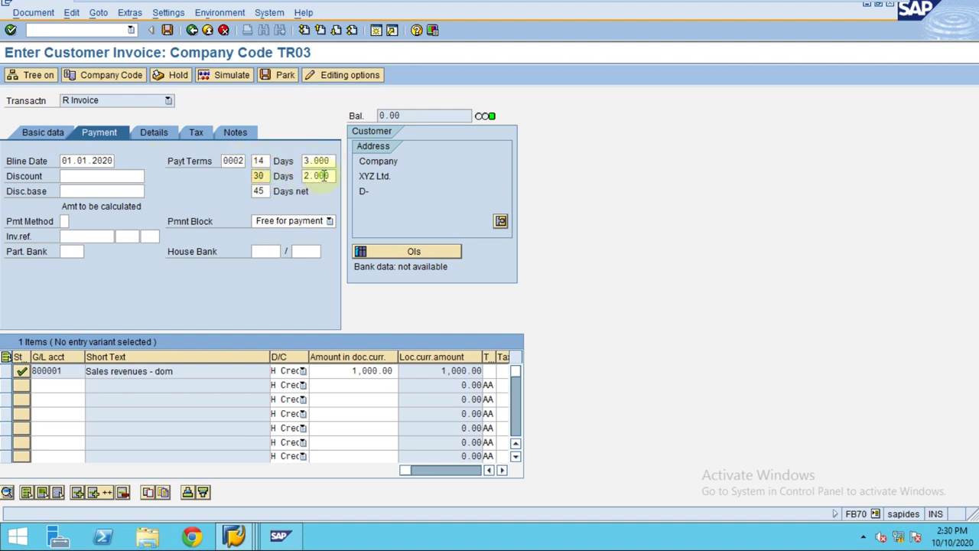
click(266, 191)
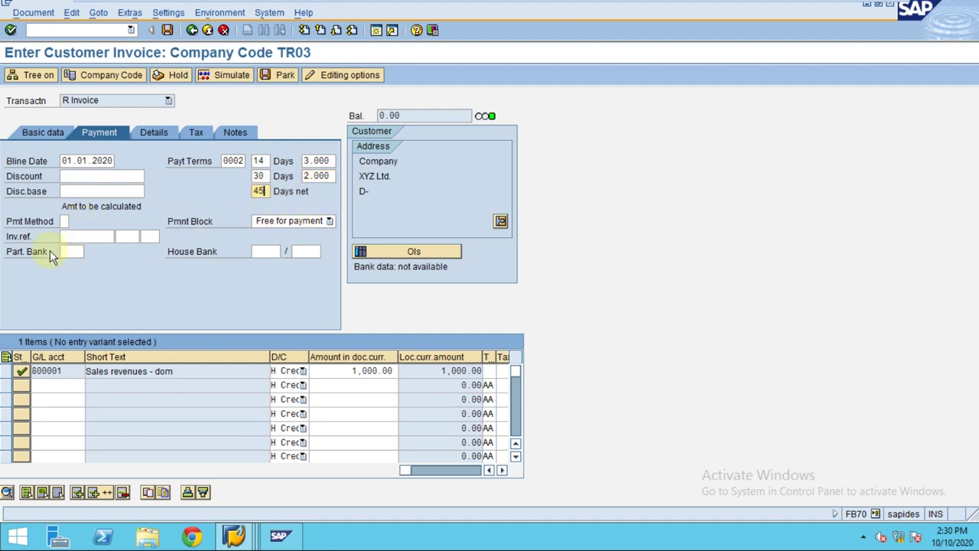
click(64, 221)
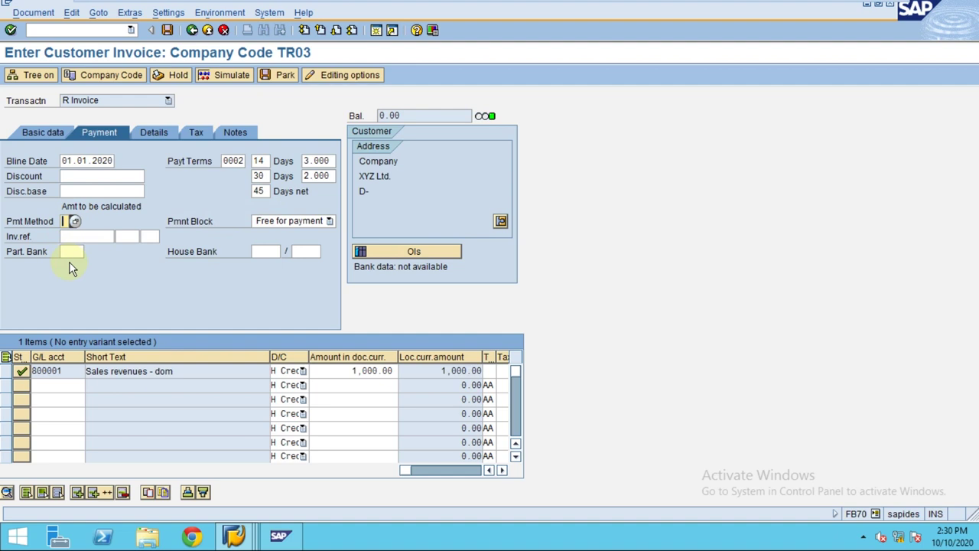
click(77, 236)
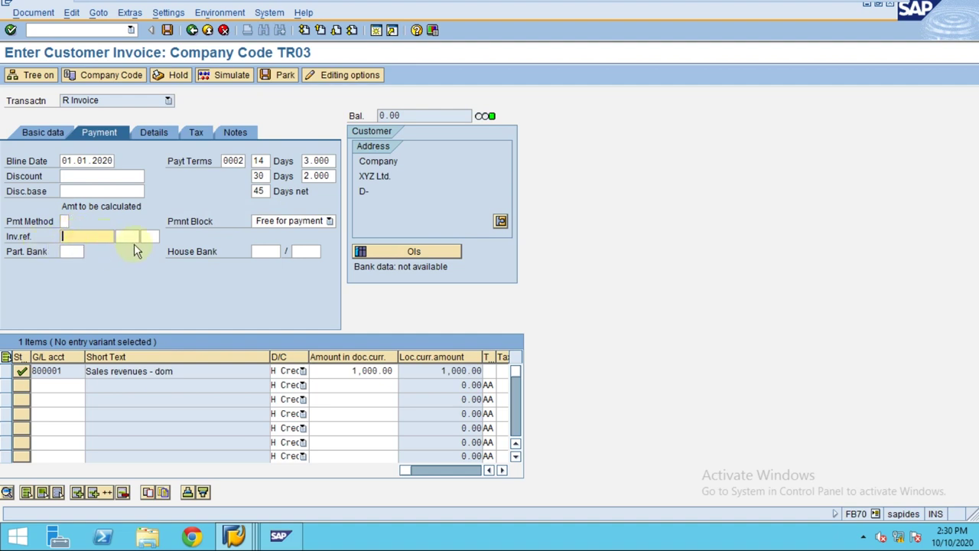
Review the available payment block options and select Free for payment for the invoice.
click(292, 222)
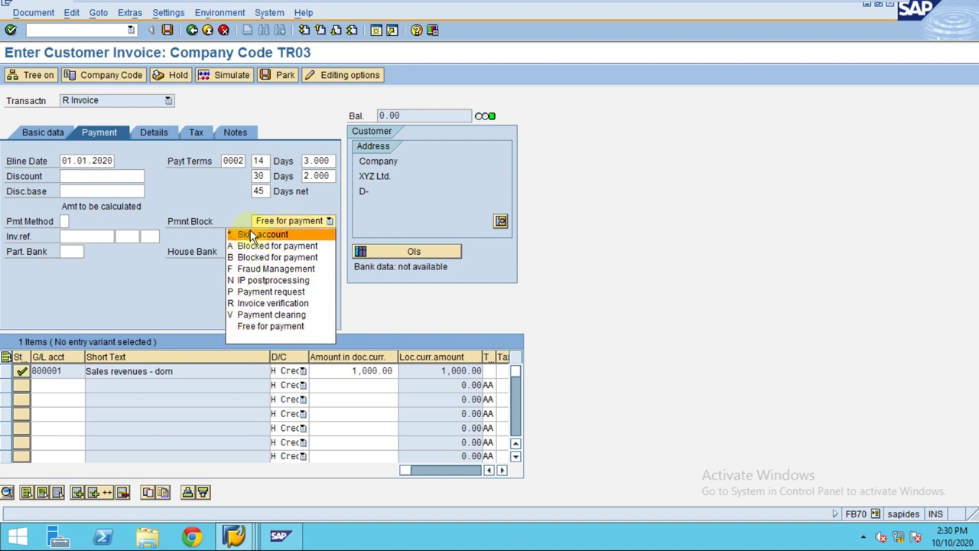
click(162, 291)
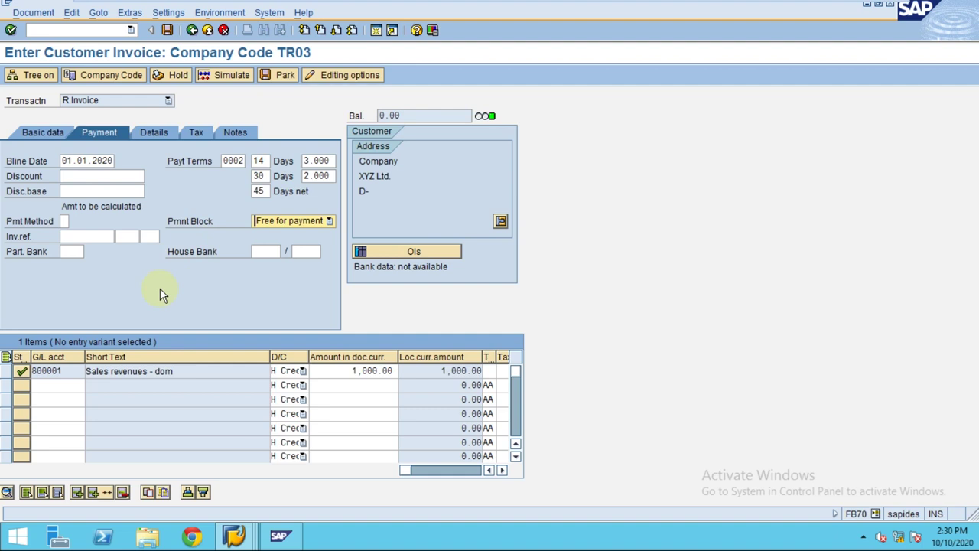
click(313, 223)
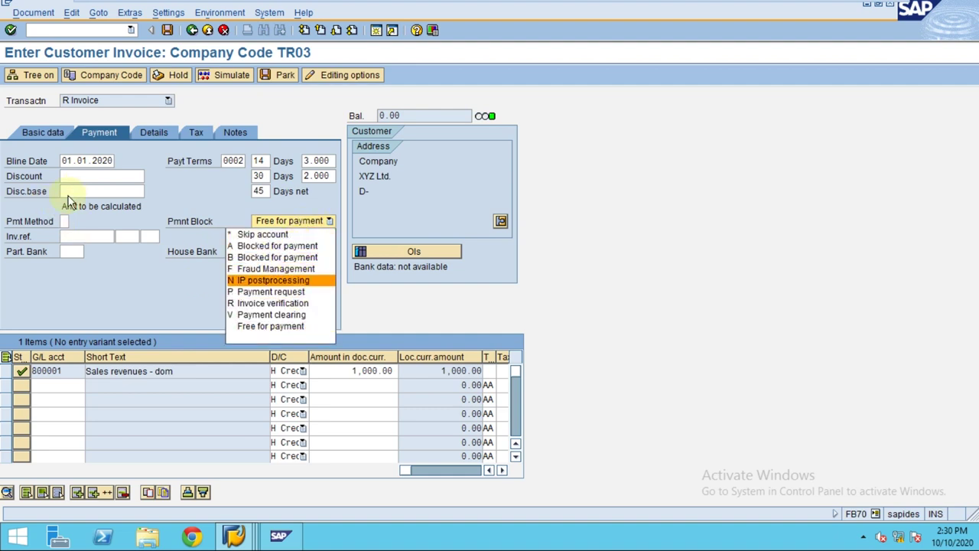
click(228, 156)
drag(226, 158, 251, 161)
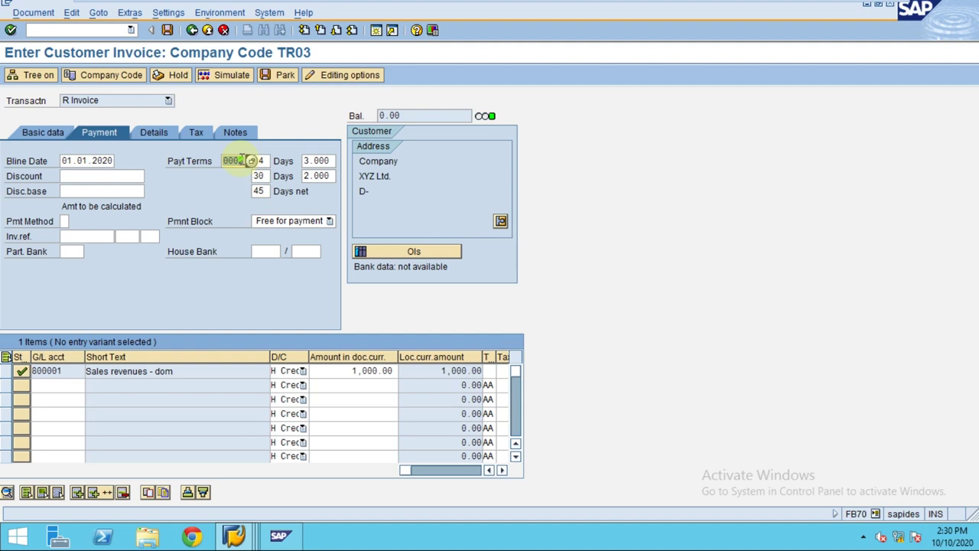
click(286, 220)
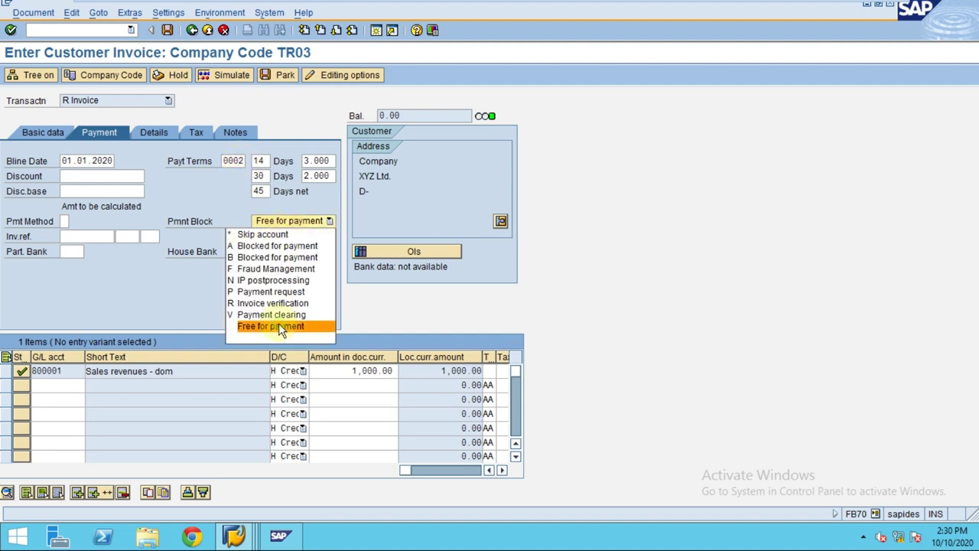
click(278, 325)
Set the business area in the invoice's details to TRB1 from the list of possible values.
click(156, 132)
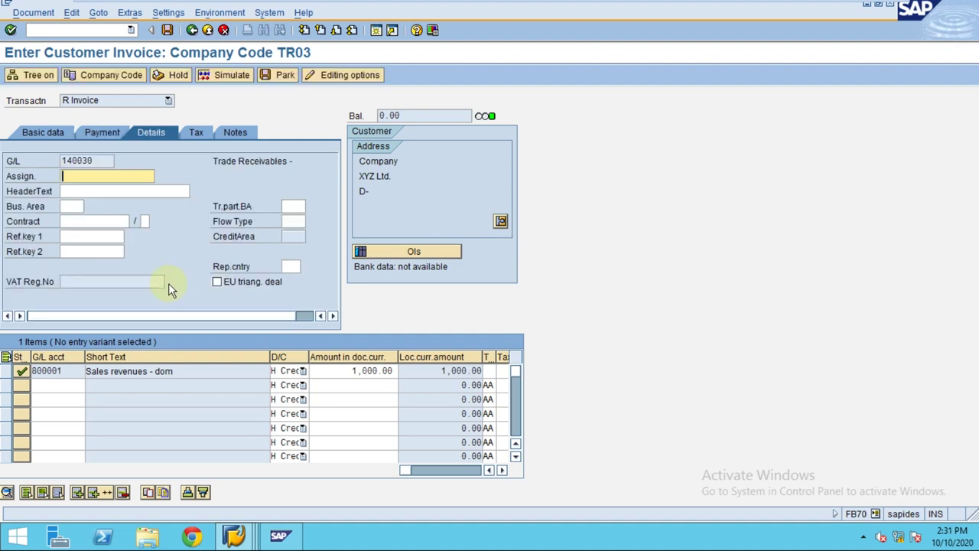
click(71, 205)
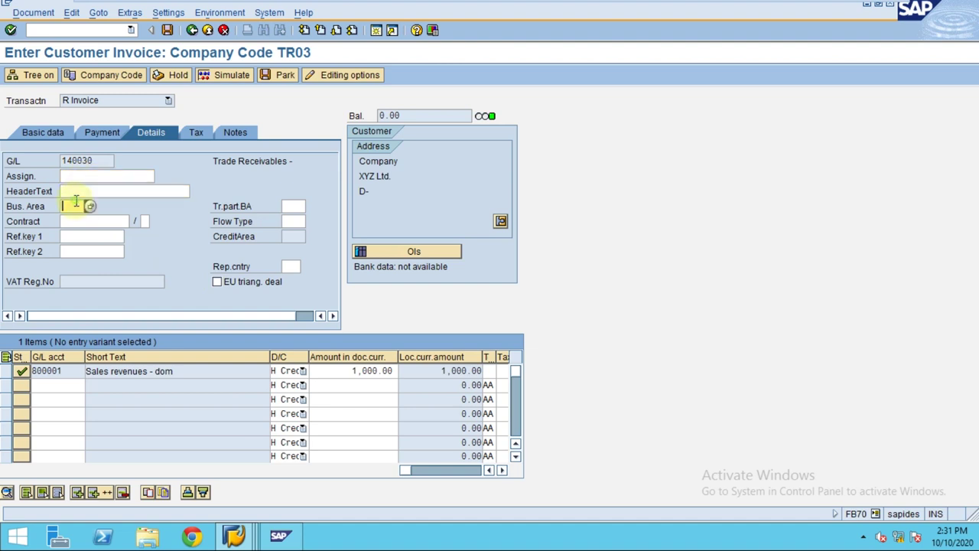
click(74, 190)
click(73, 206)
click(77, 190)
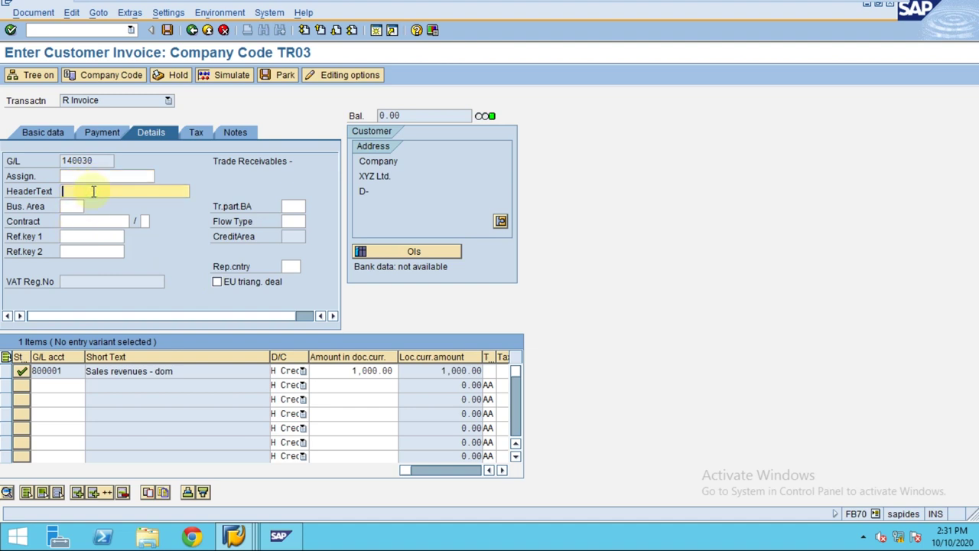
click(78, 206)
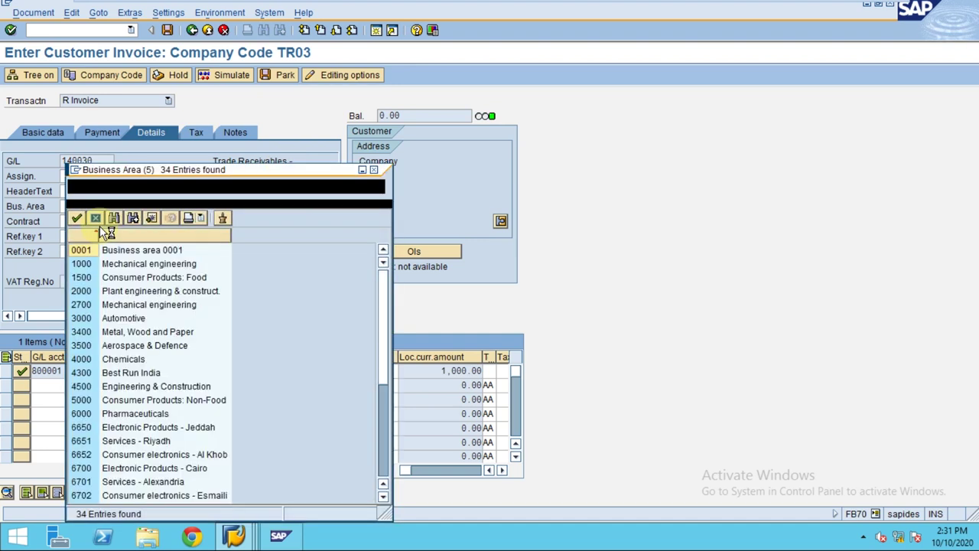
scroll(118, 391, down, 5)
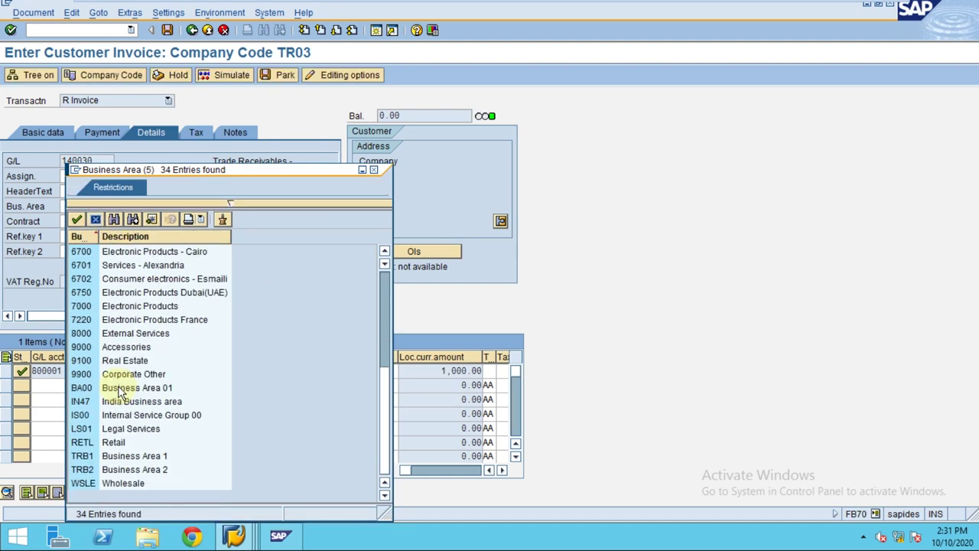
click(95, 459)
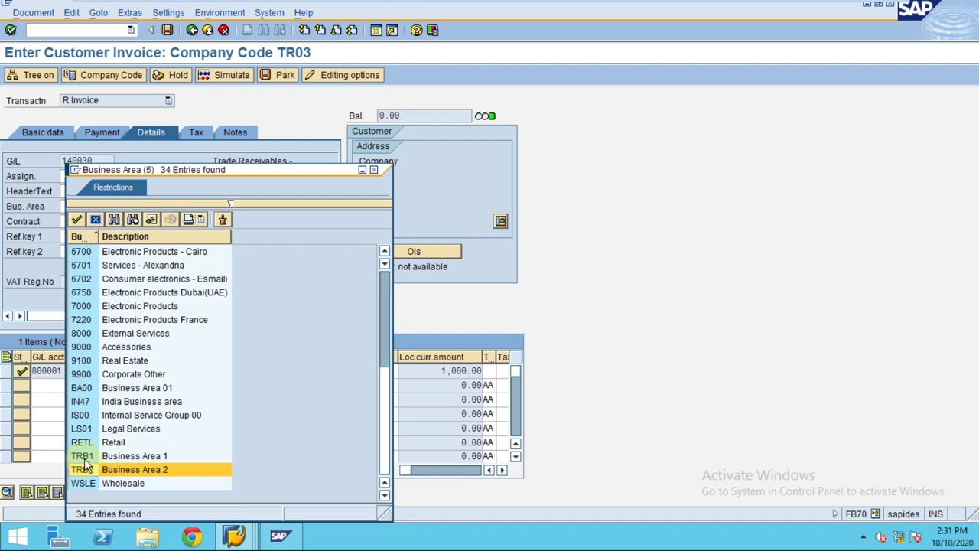
double_click(85, 457)
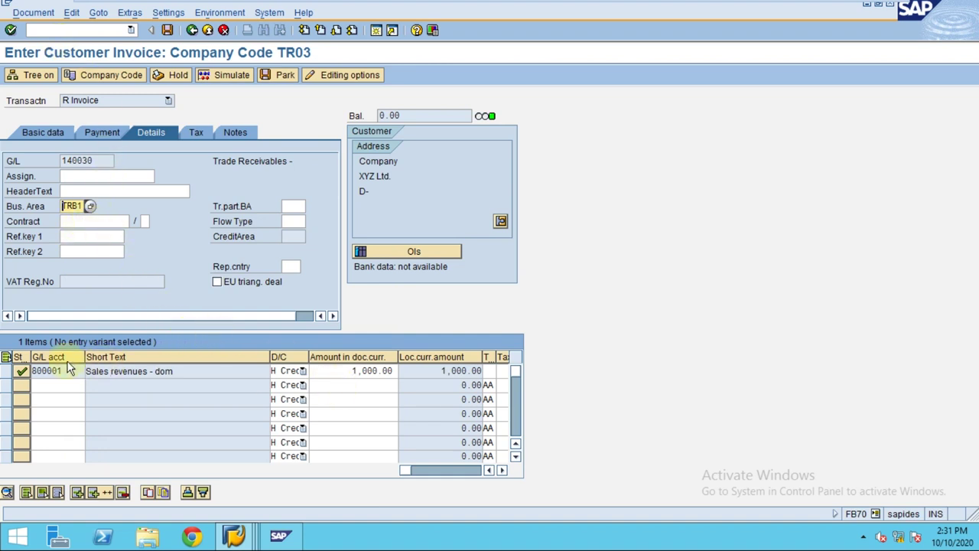
Simulate the invoice again and post the document in company code TR03, minimizing the sapmmc console afterward.
click(219, 74)
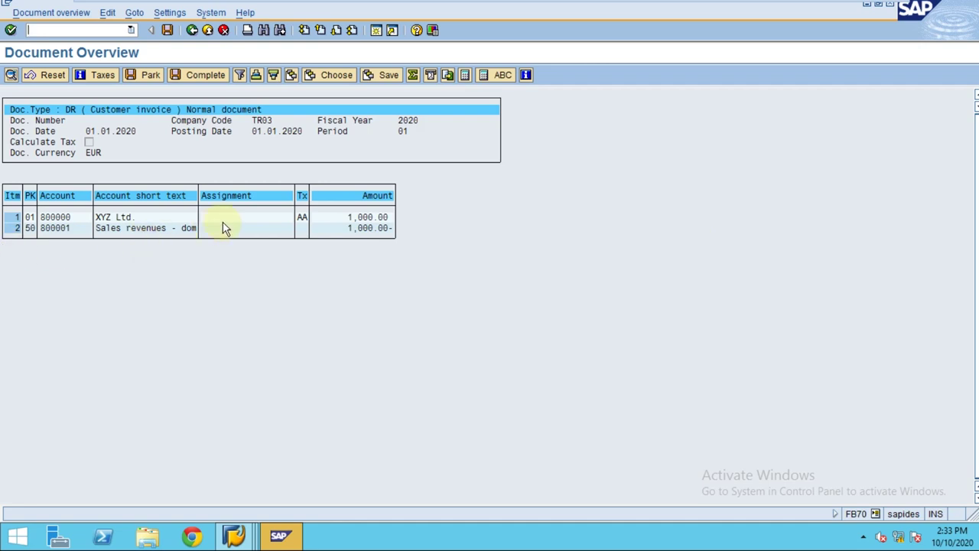
click(148, 218)
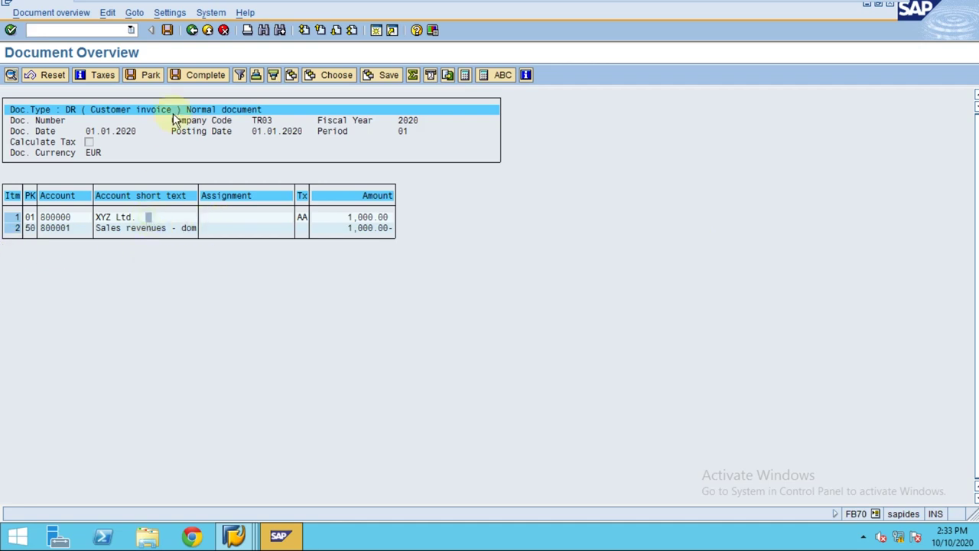
click(166, 30)
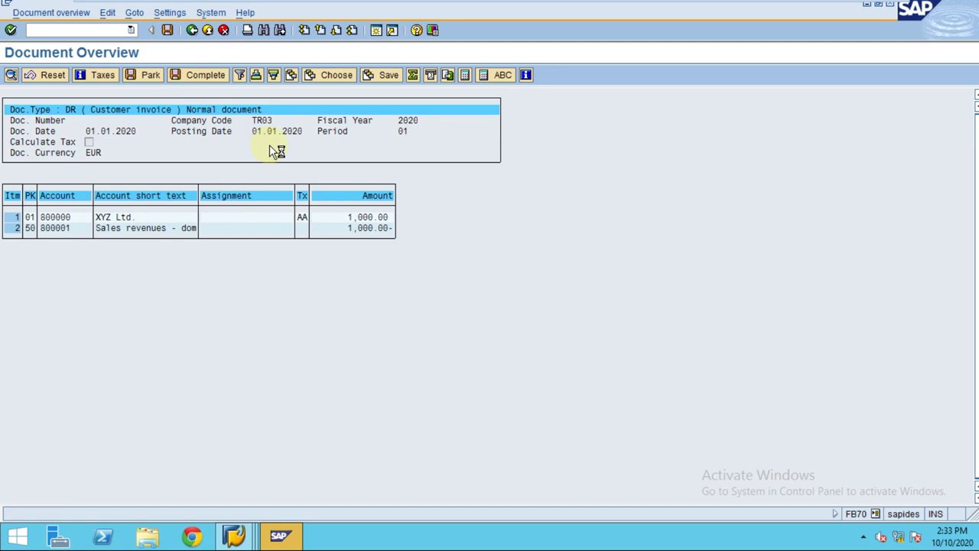
click(279, 538)
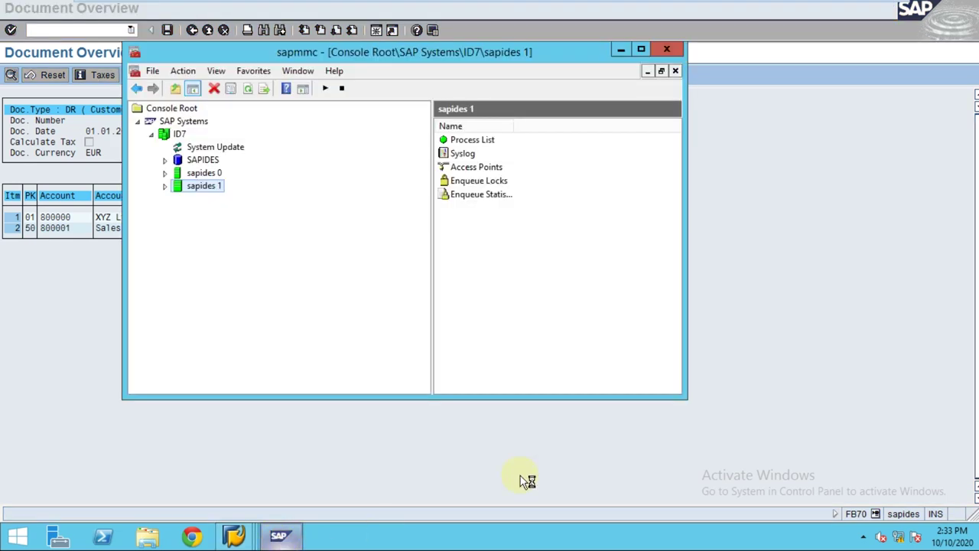
click(622, 50)
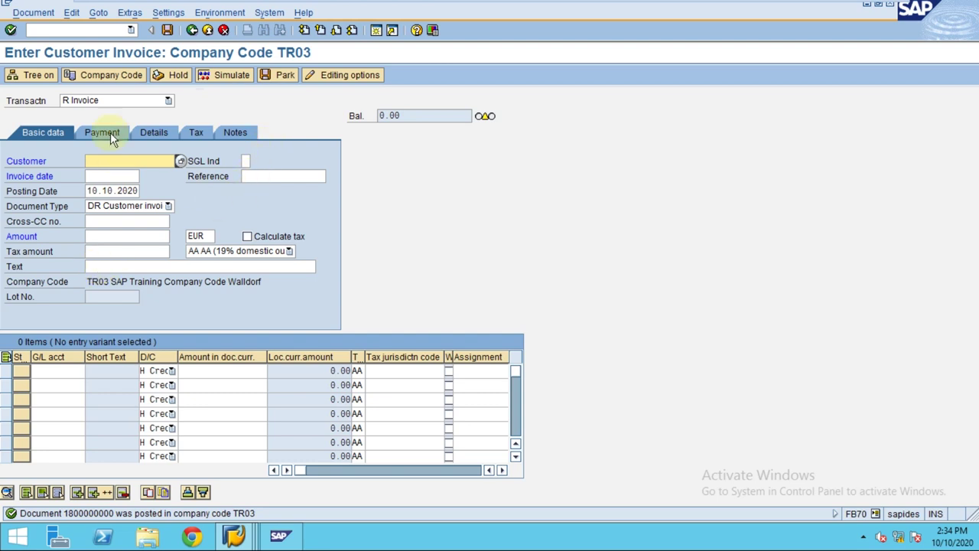
Display the posted customer invoice document and switch it to the general ledger view.
click(36, 17)
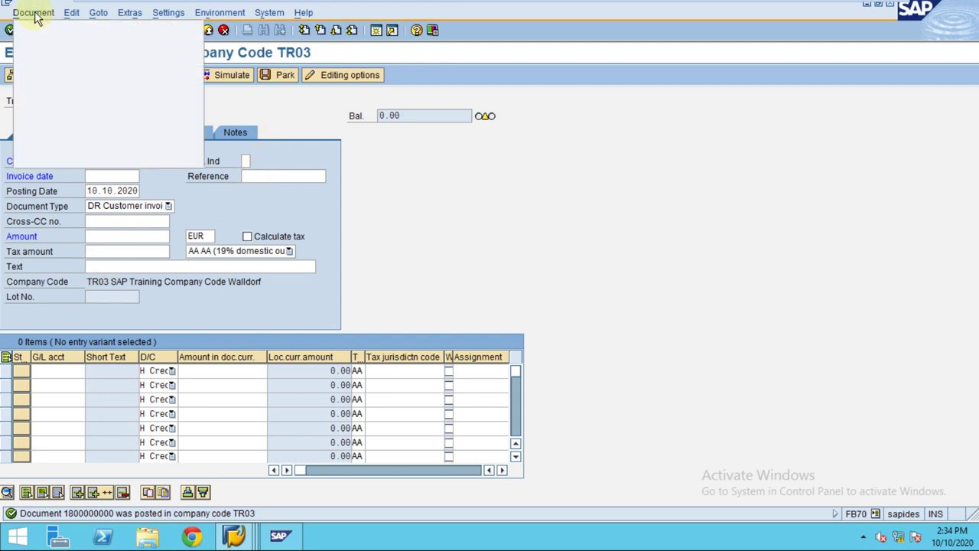
click(46, 41)
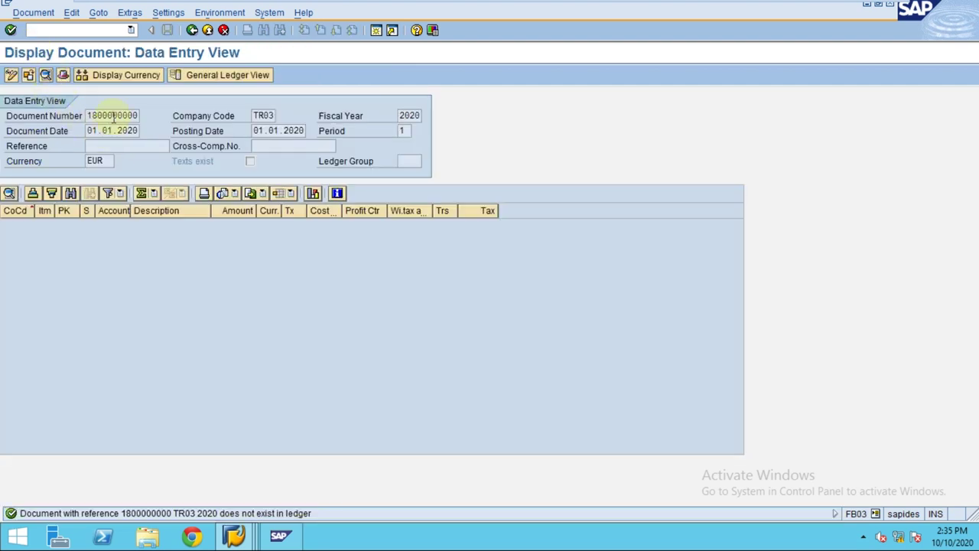
click(222, 75)
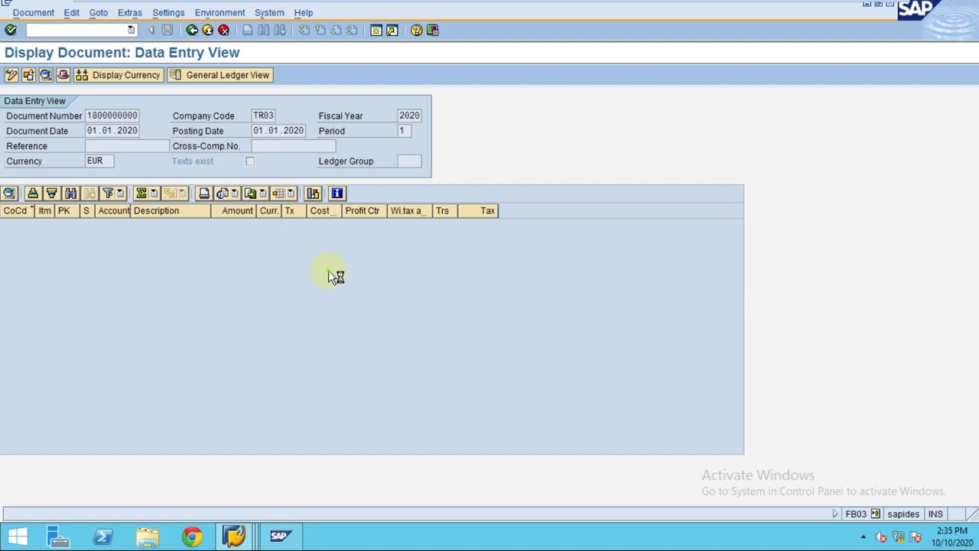
click(280, 535)
click(280, 536)
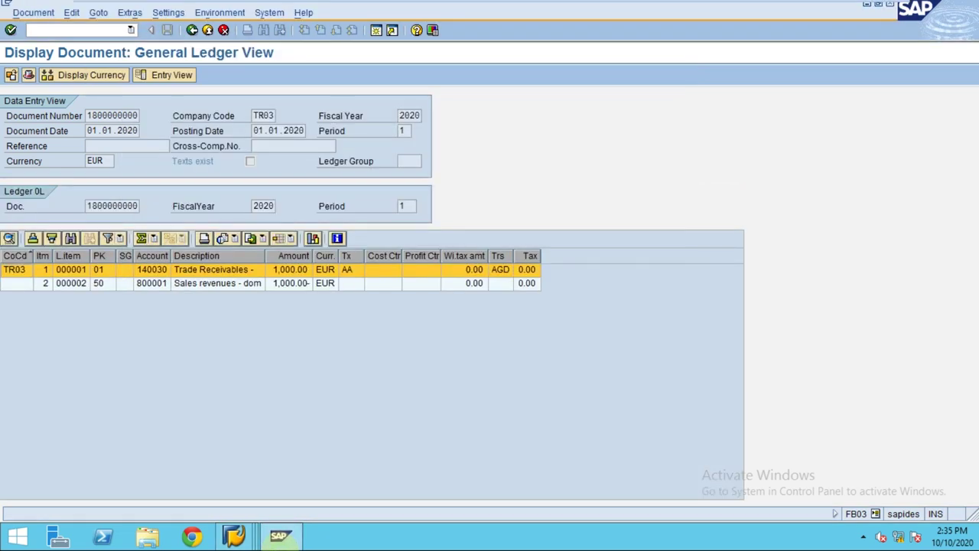
Examine the document's ledger line items and open the sales revenues item from the entry view.
click(251, 285)
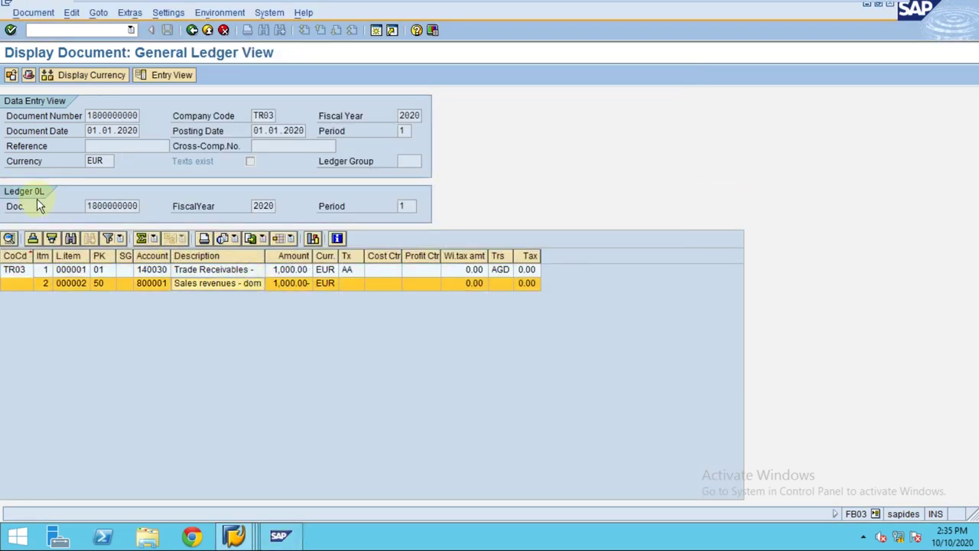
click(407, 161)
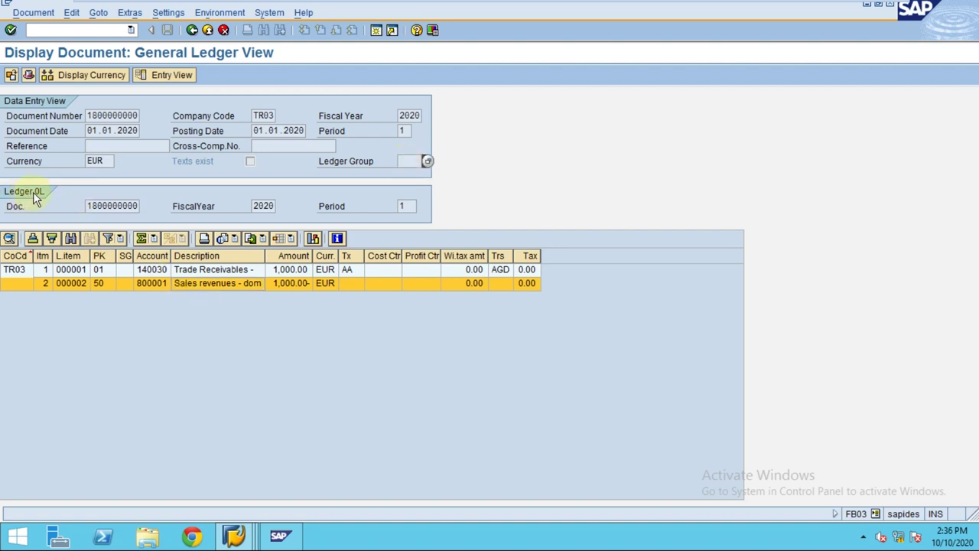
click(120, 282)
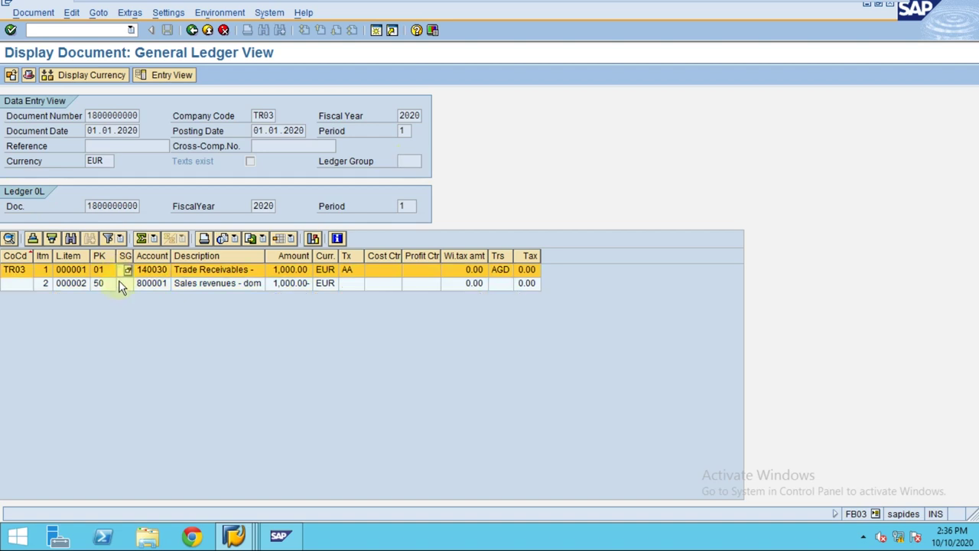
click(169, 75)
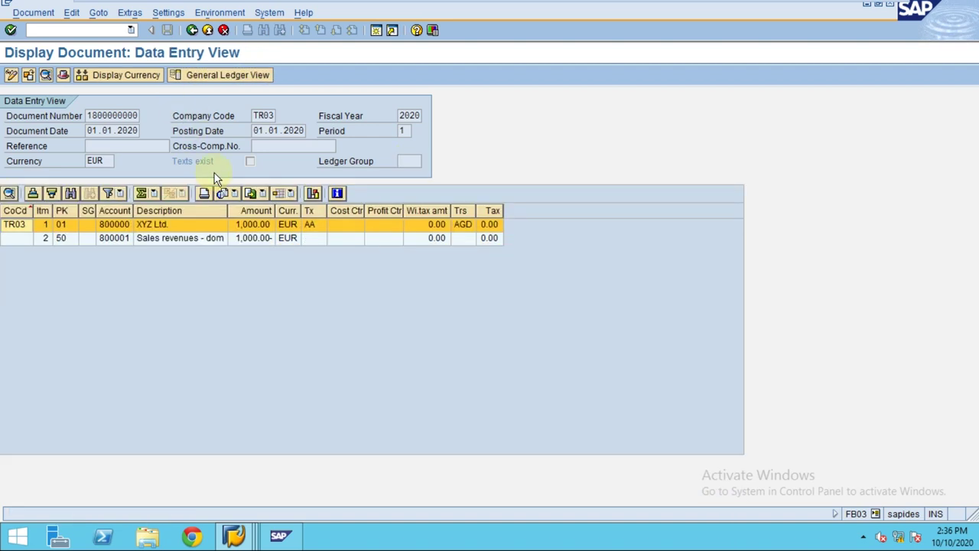
double_click(178, 238)
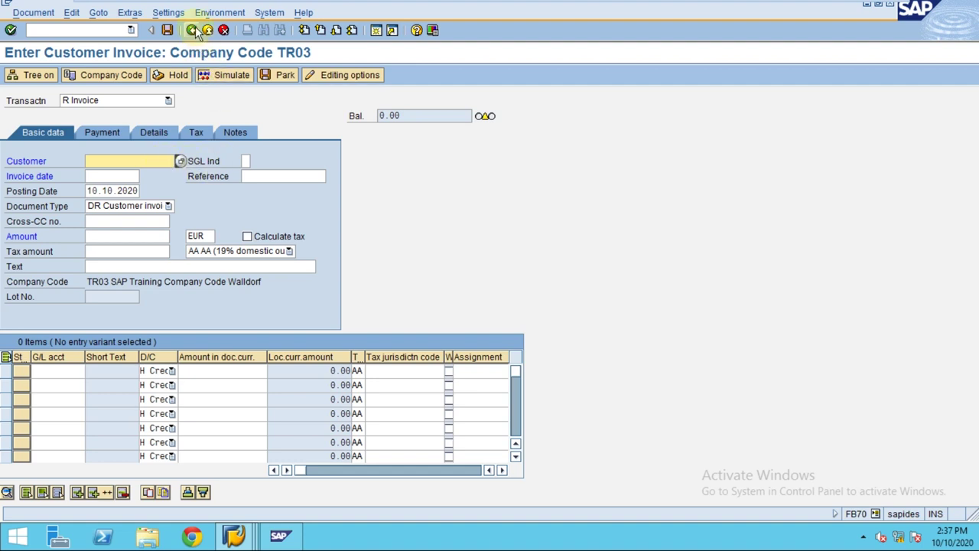
Leave the empty customer invoice entry and return to the SAP Easy Access menu.
click(207, 71)
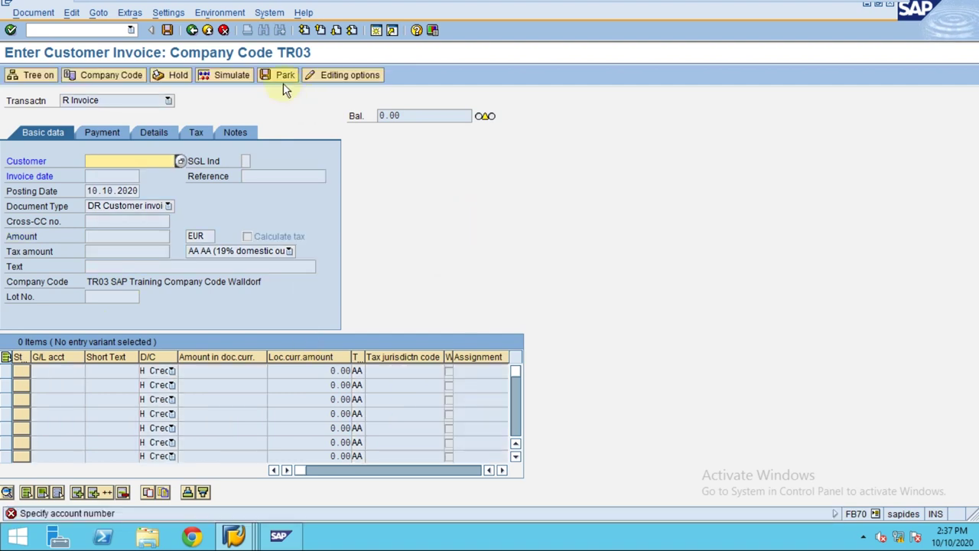
click(208, 31)
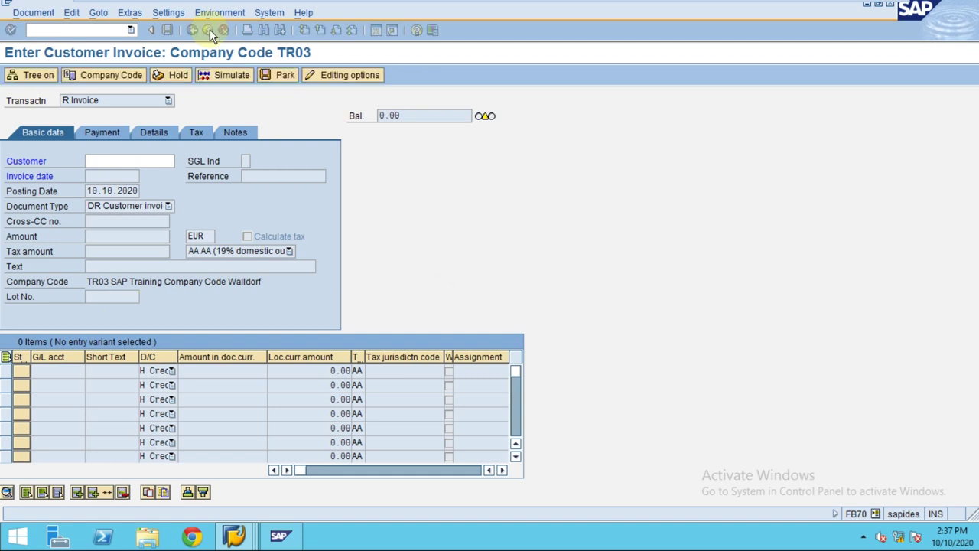
click(193, 275)
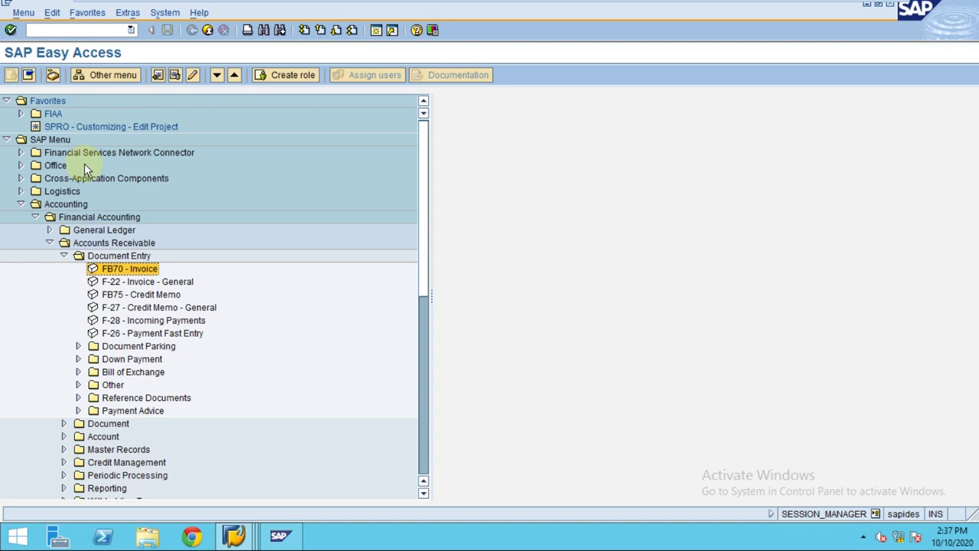
Browse the Accounts Receivable information system reports for Customer Balances, including the Customer Sales report.
click(85, 246)
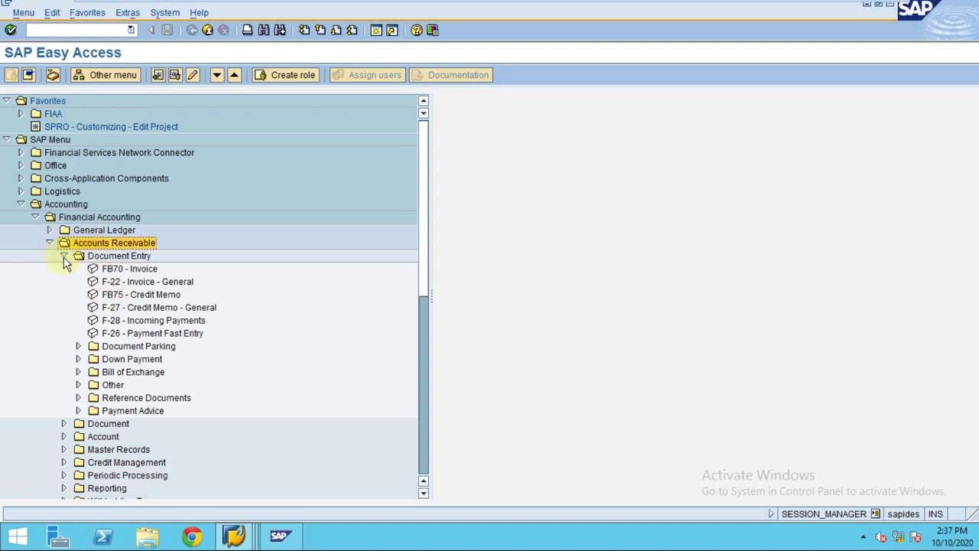
click(64, 256)
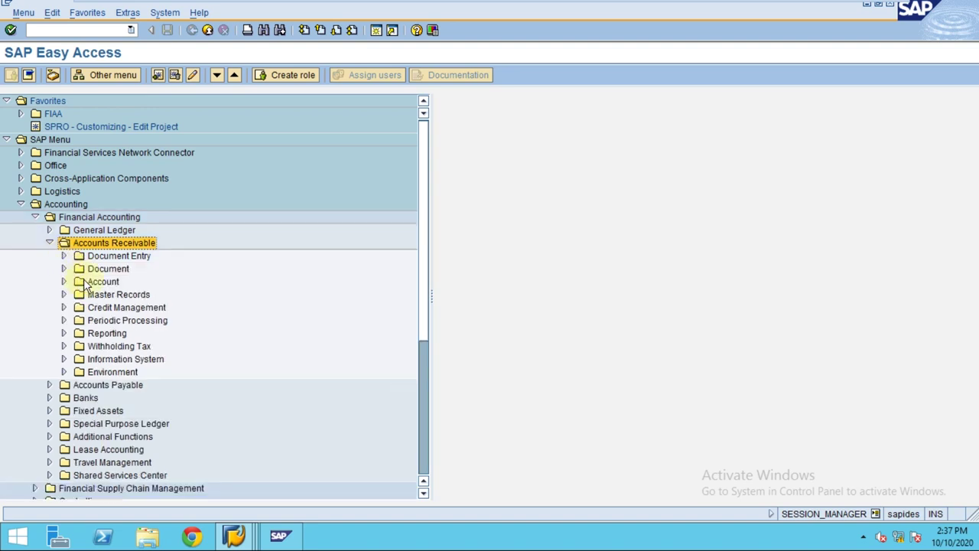
click(85, 281)
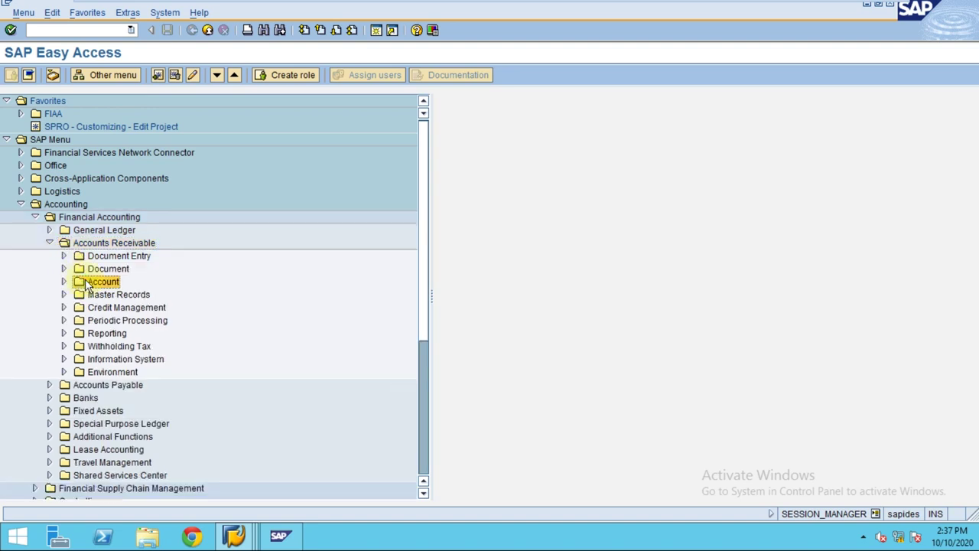
click(65, 359)
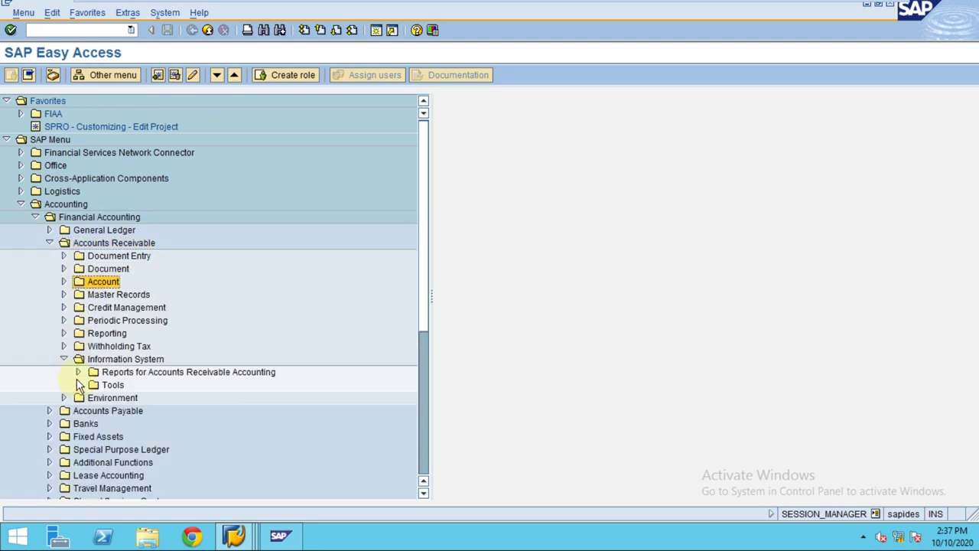
click(77, 373)
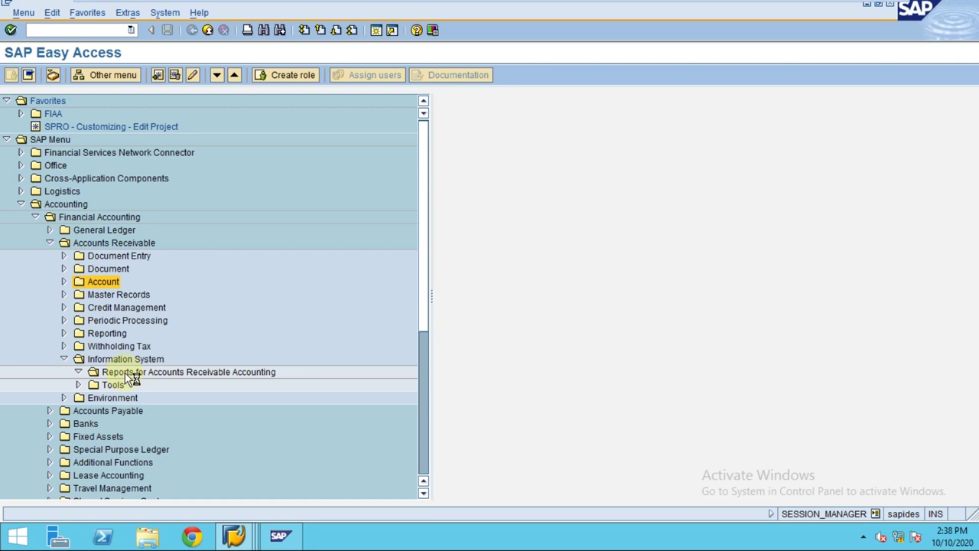
click(78, 372)
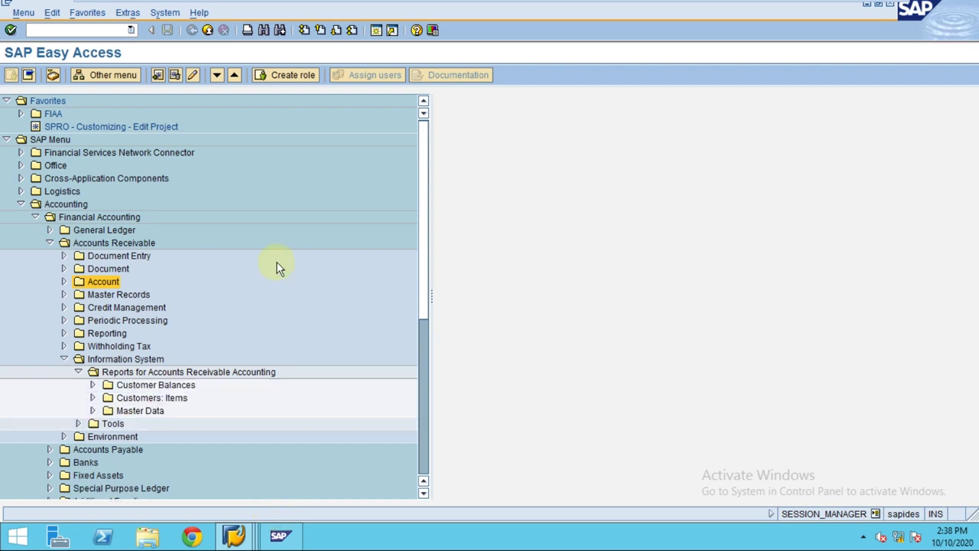
click(91, 384)
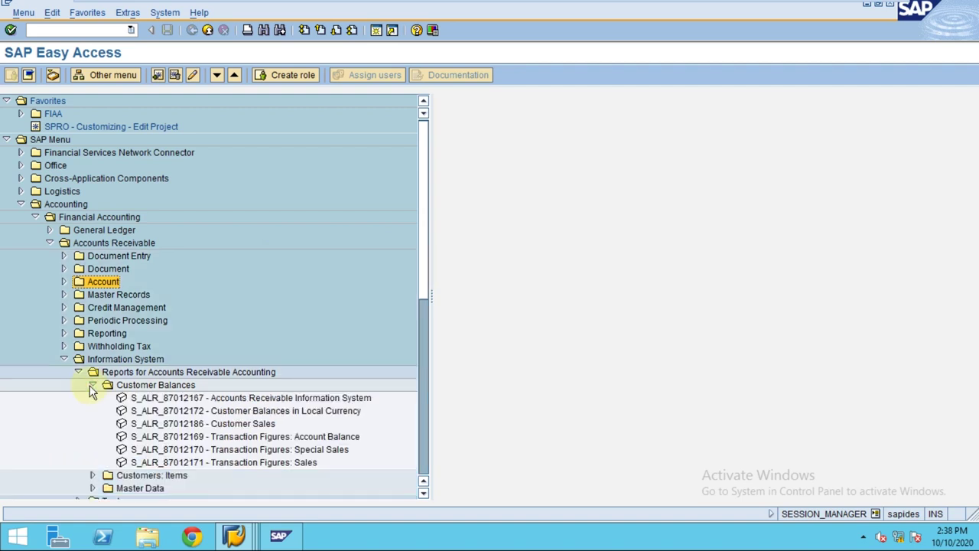
click(181, 425)
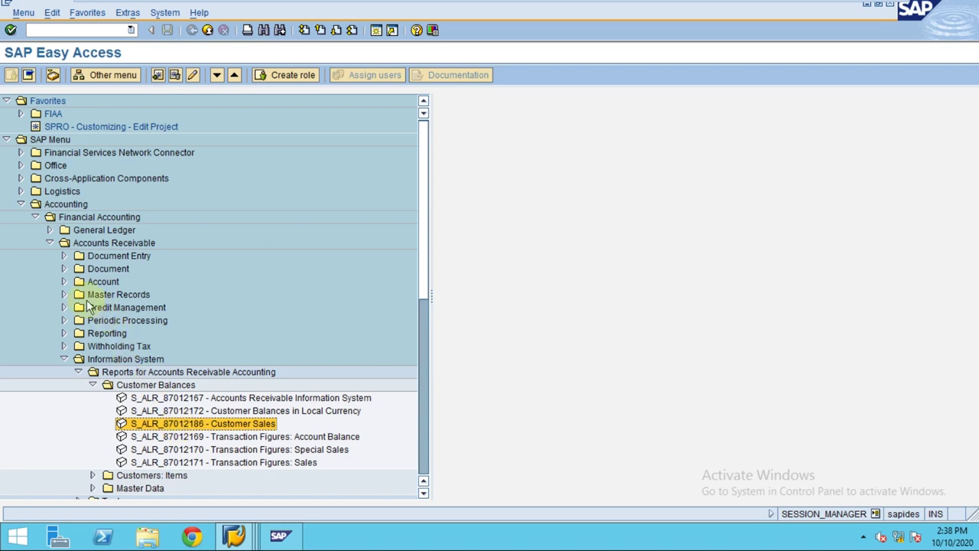
Start FD10N Display Balances and show the customer's balances for company code TR03 and fiscal year 2020.
click(64, 281)
click(118, 298)
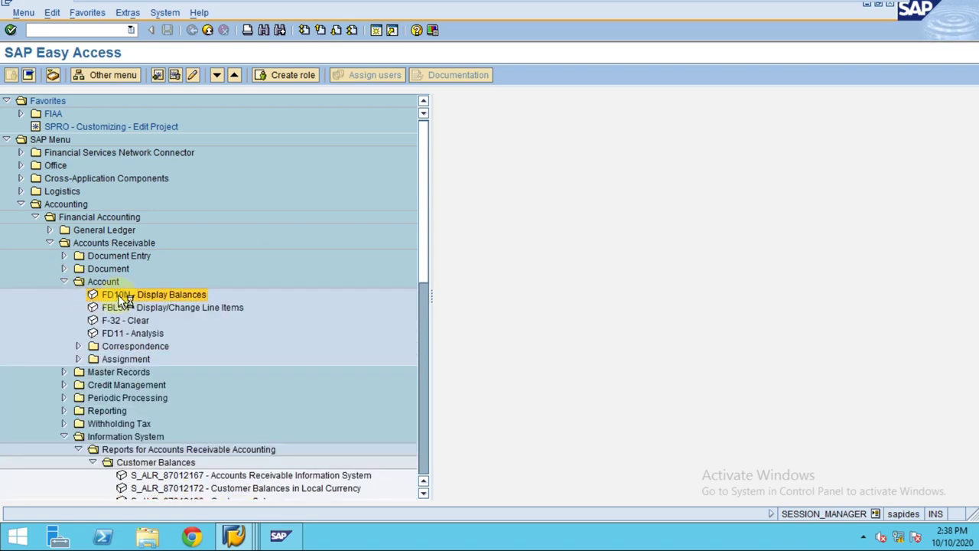
double_click(119, 298)
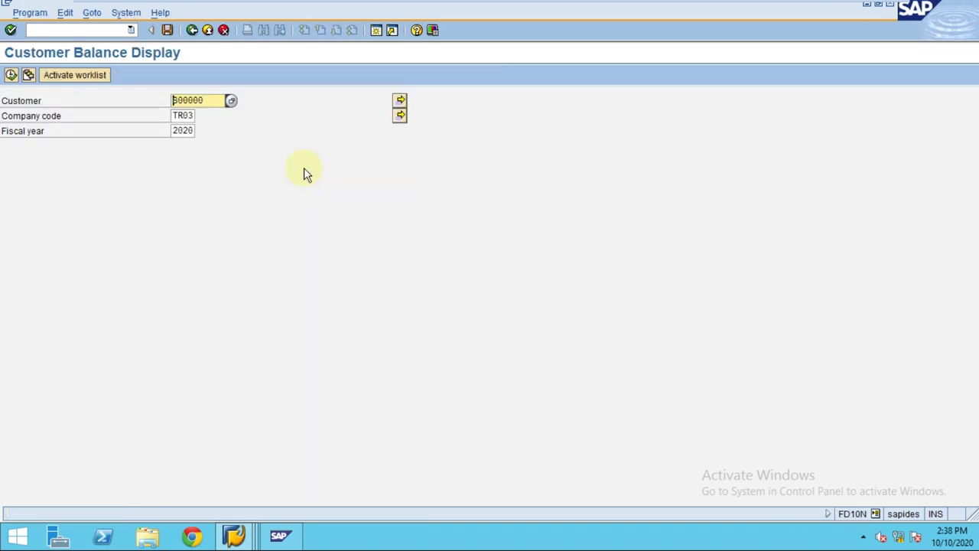
click(9, 74)
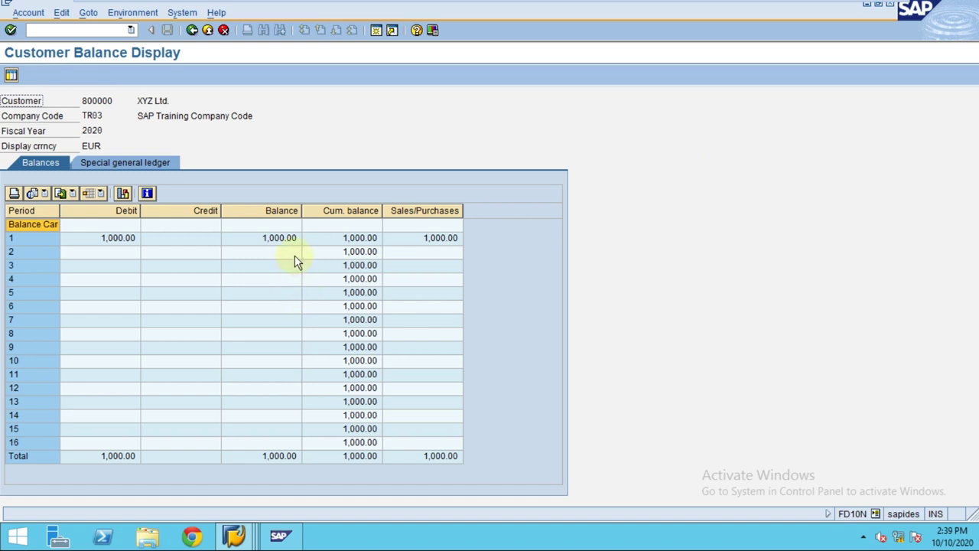
Examine the customer's period 1 balance, cumulative balance and sales figures, and open the line items behind the cumulative balance.
click(273, 241)
click(364, 240)
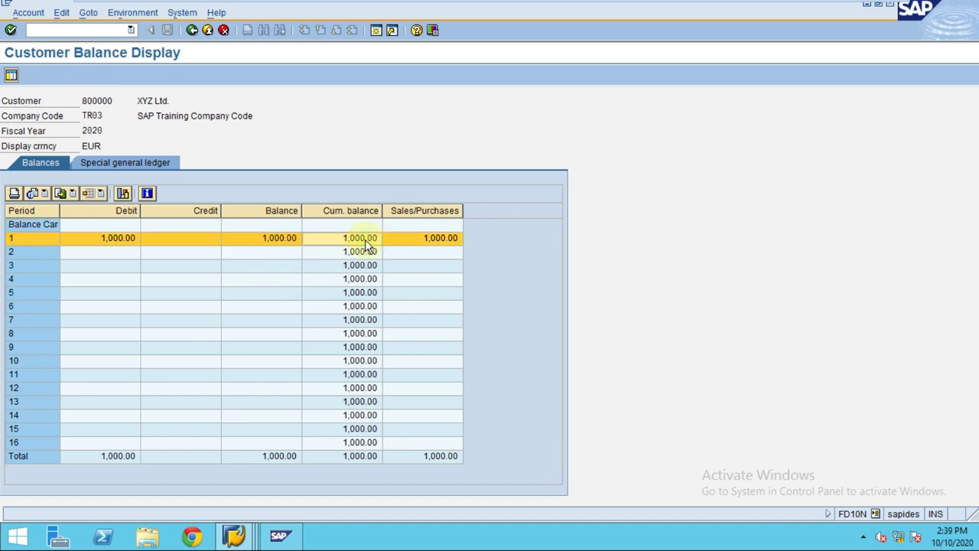
click(425, 243)
click(351, 243)
double_click(352, 245)
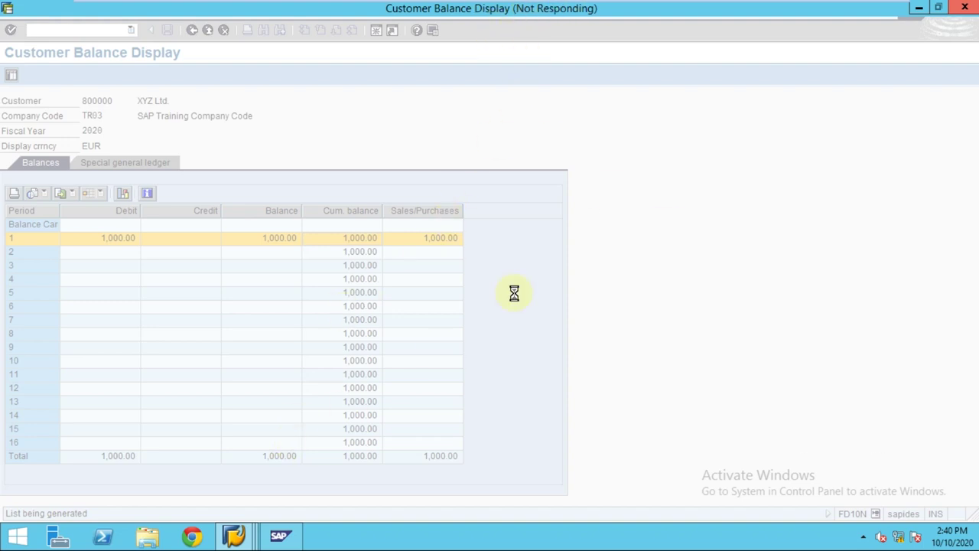
click(280, 537)
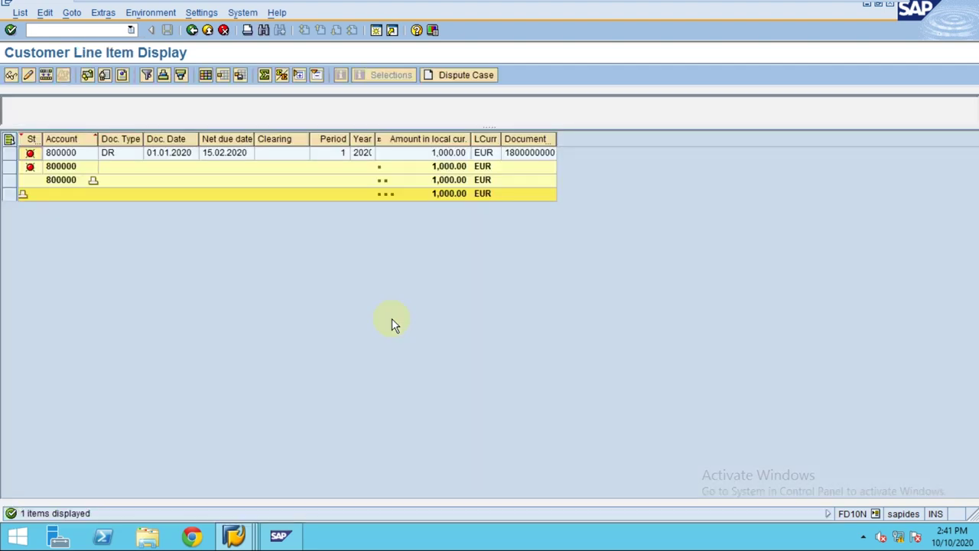
Enlarge the header area above the customer line items and switch the list to its alternative display with Switch list.
drag(423, 128, 435, 225)
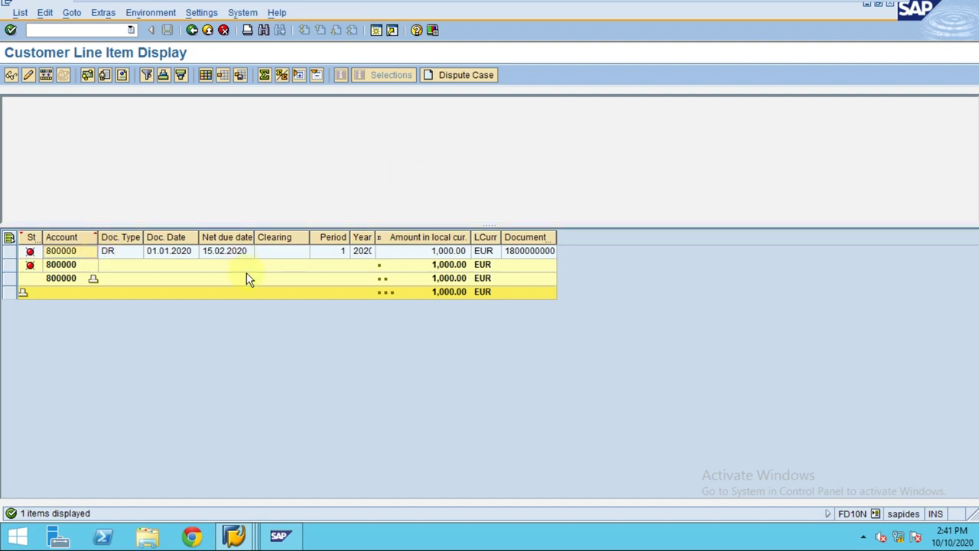
click(102, 13)
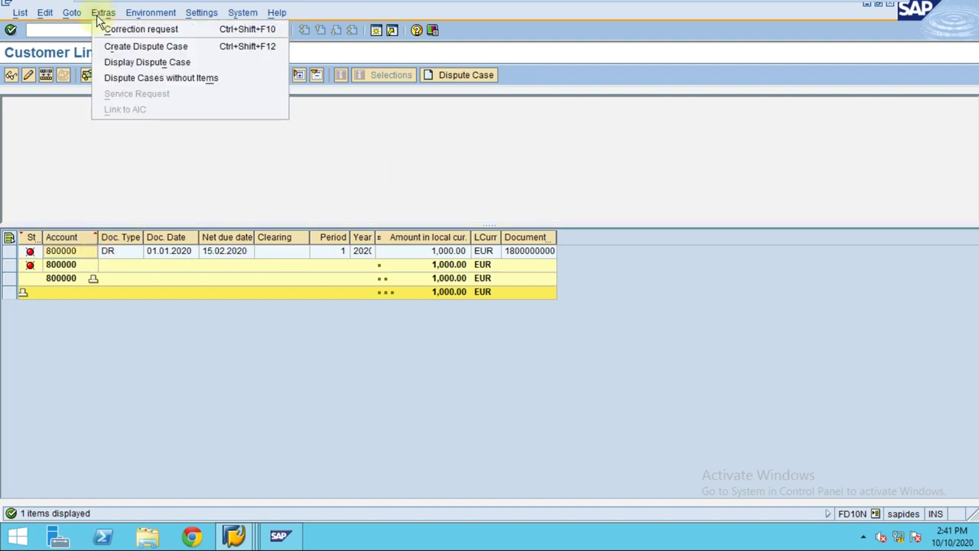
click(160, 13)
click(158, 13)
click(153, 13)
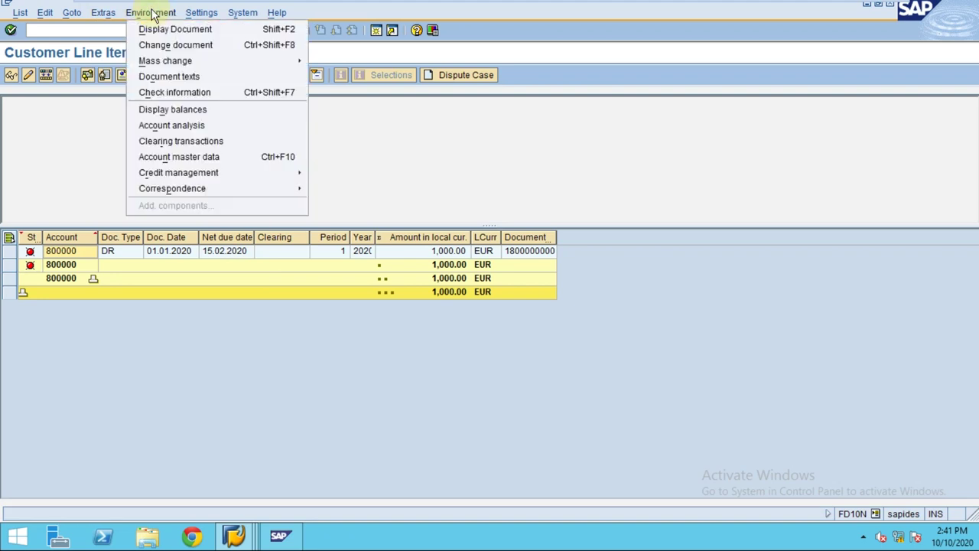
click(195, 13)
click(197, 13)
click(201, 14)
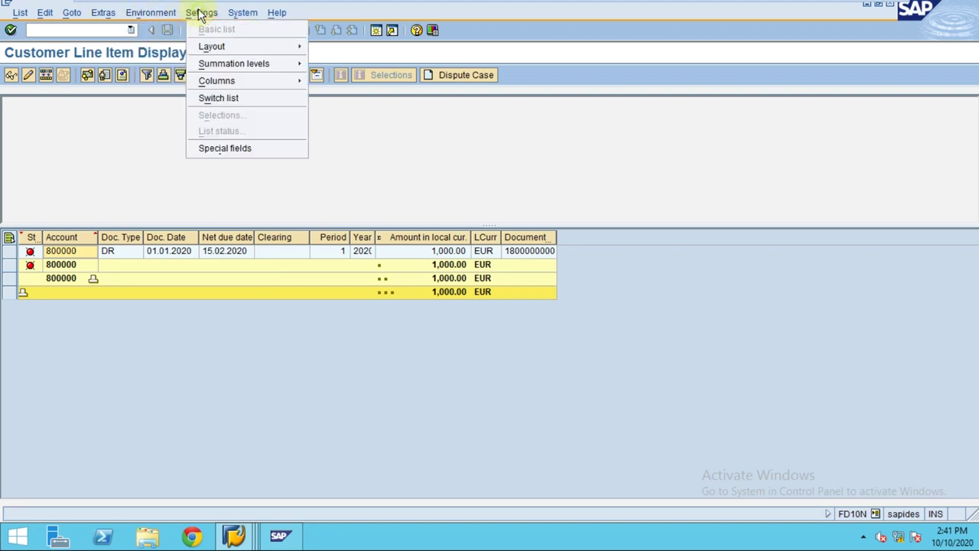
click(219, 98)
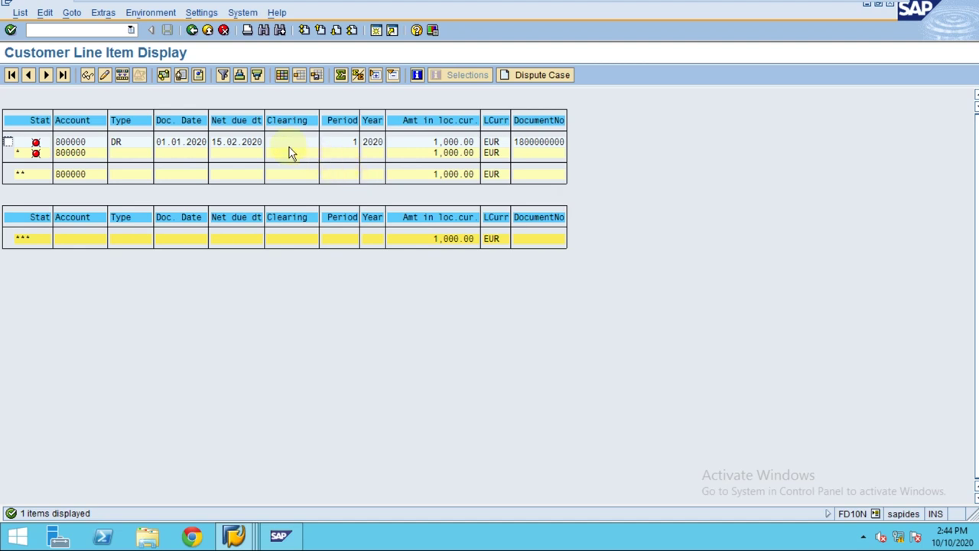
click(74, 13)
mouse_move(112, 17)
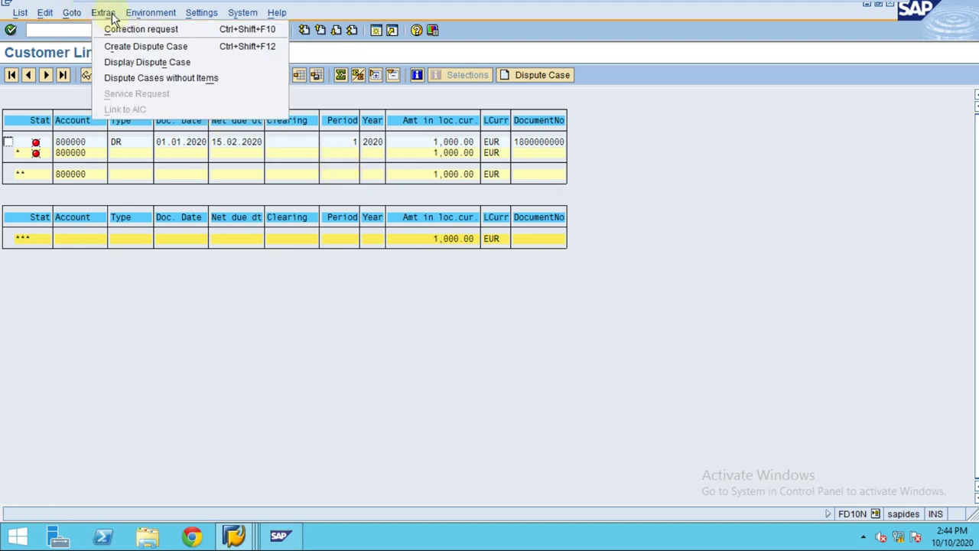
mouse_move(163, 14)
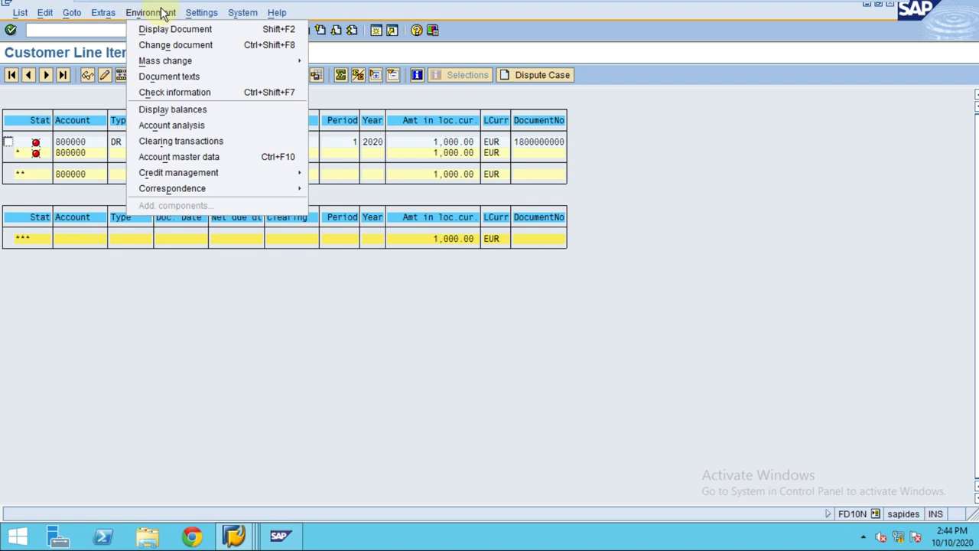
mouse_move(202, 16)
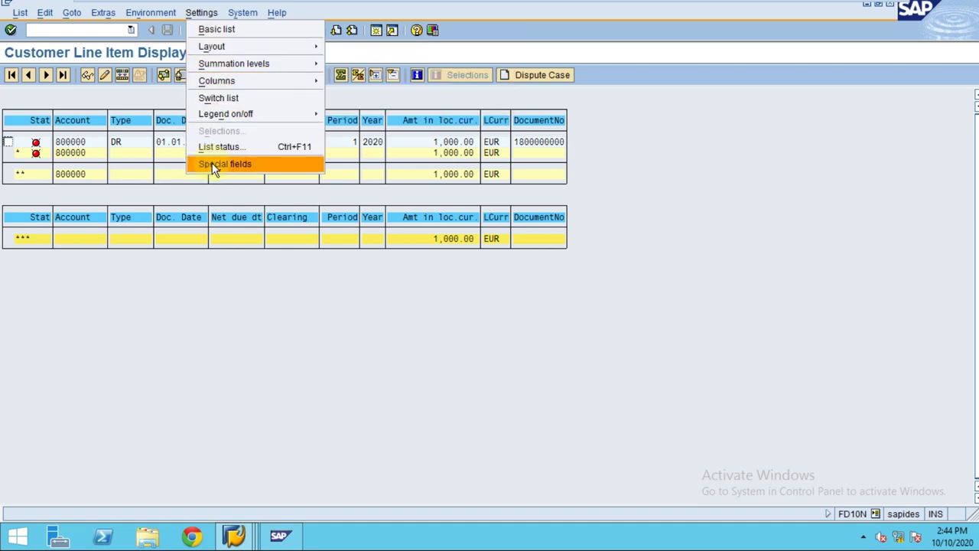
click(46, 13)
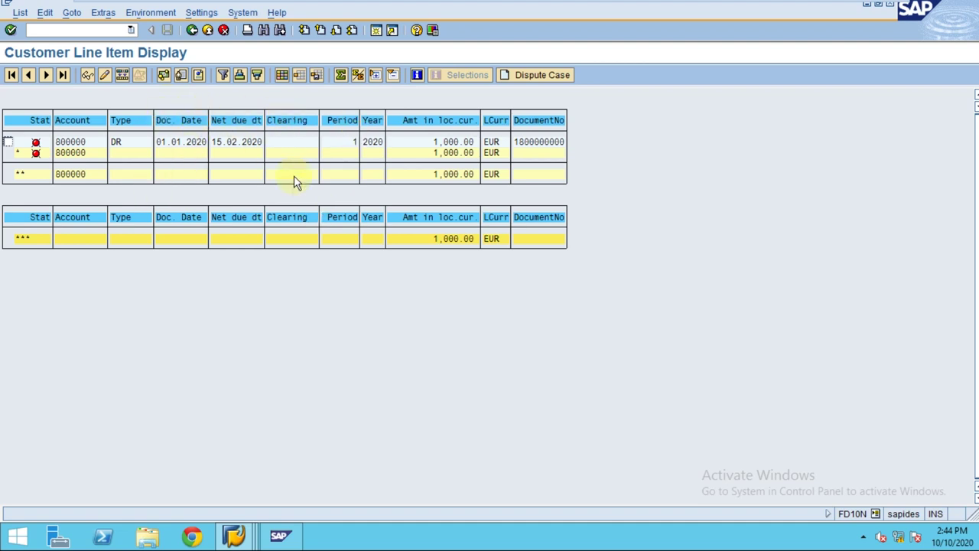
Add the hidden G/L Account field to the line item layout before Document Type and apply the layout.
click(283, 74)
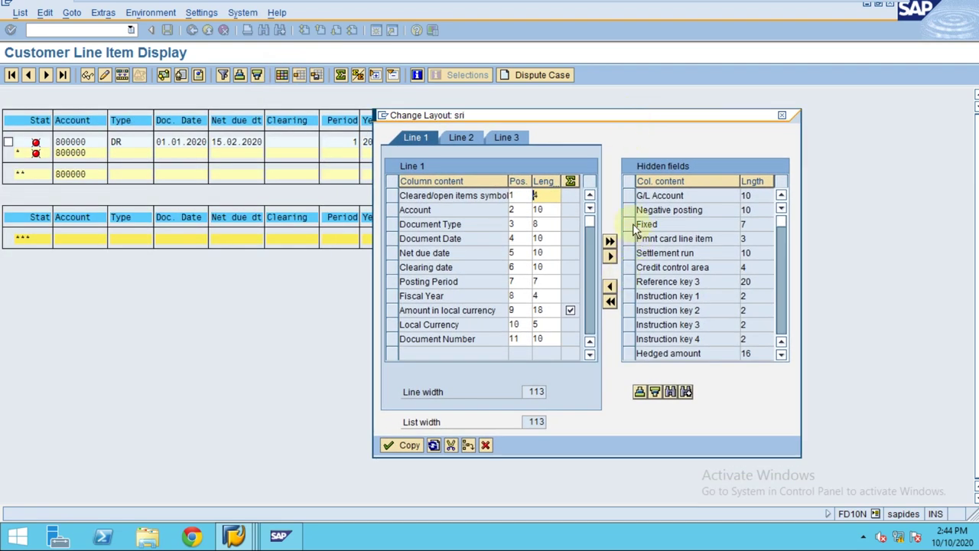
drag(634, 224, 632, 215)
click(632, 219)
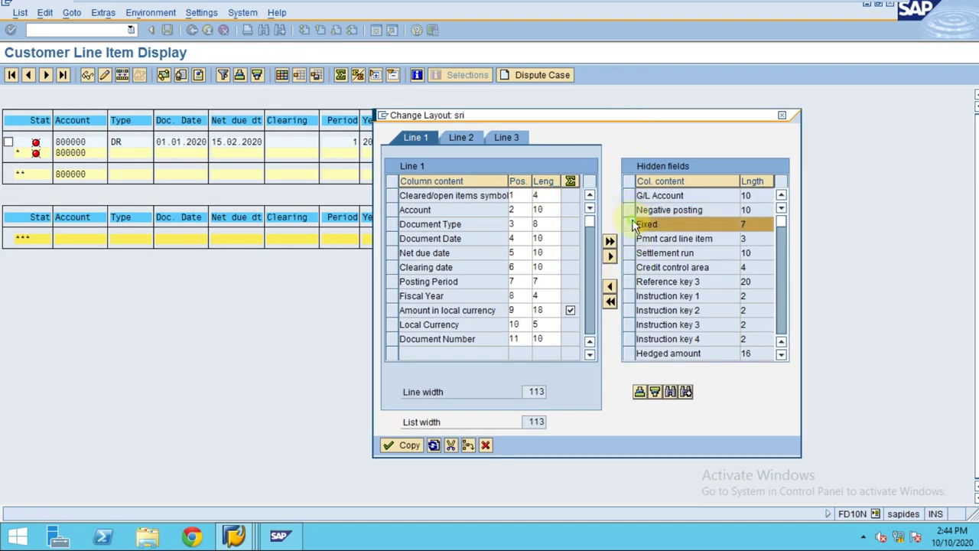
click(391, 223)
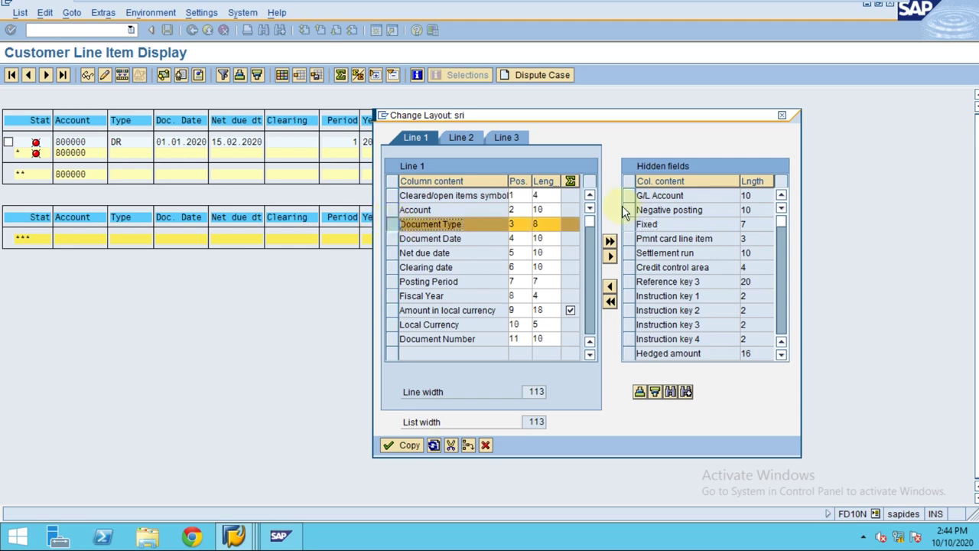
click(628, 196)
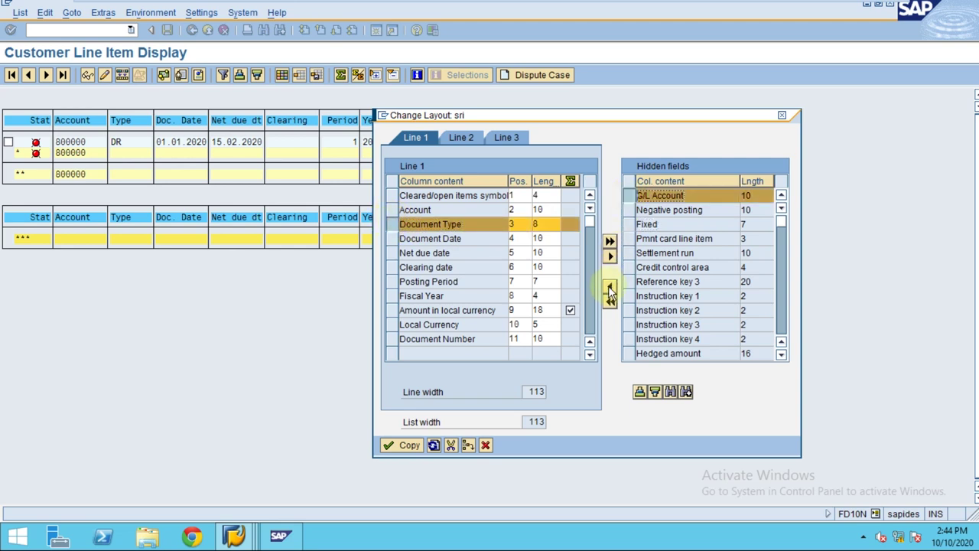
click(609, 288)
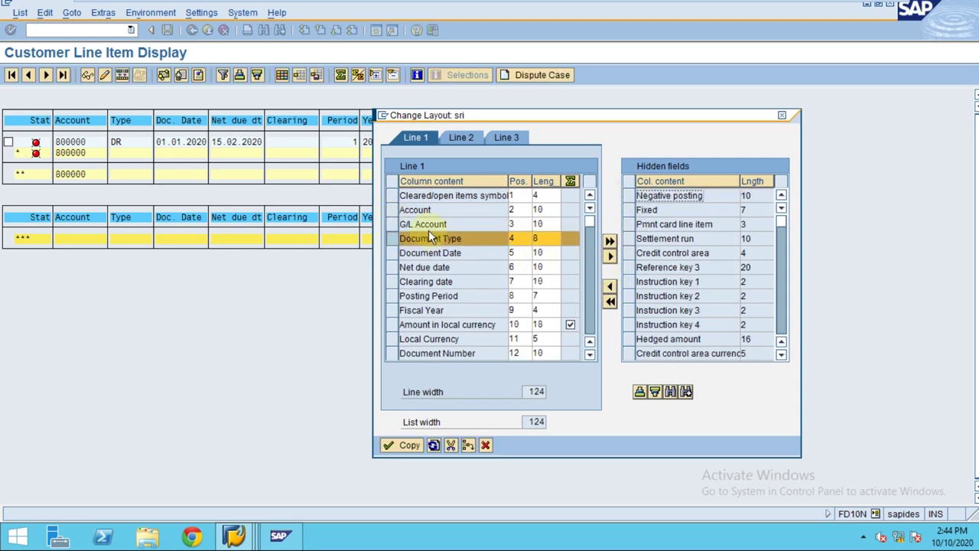
click(413, 444)
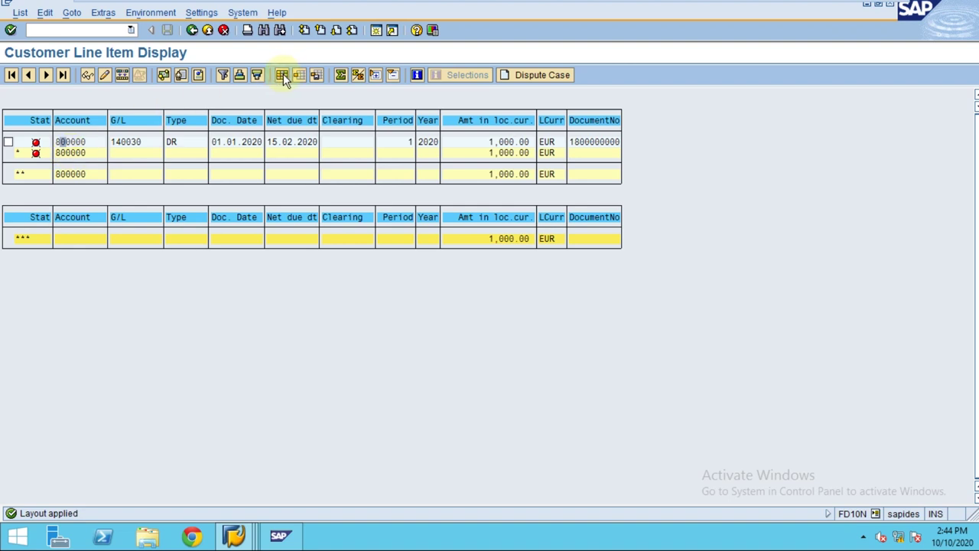
Add the hidden Terms of Payment field to the line item layout before Clearing date and apply the layout.
key(ctrl+F8)
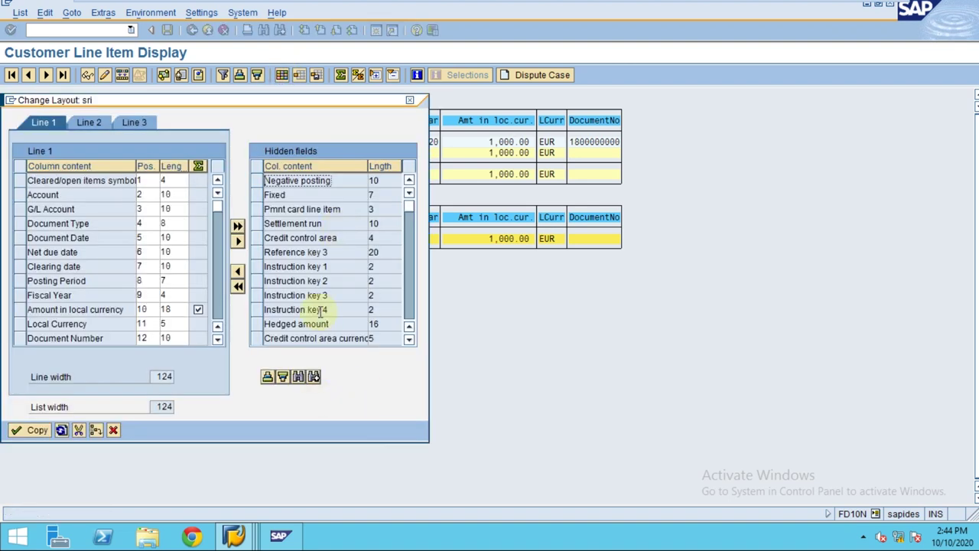
scroll(320, 309, down, 4)
scroll(321, 309, down, 4)
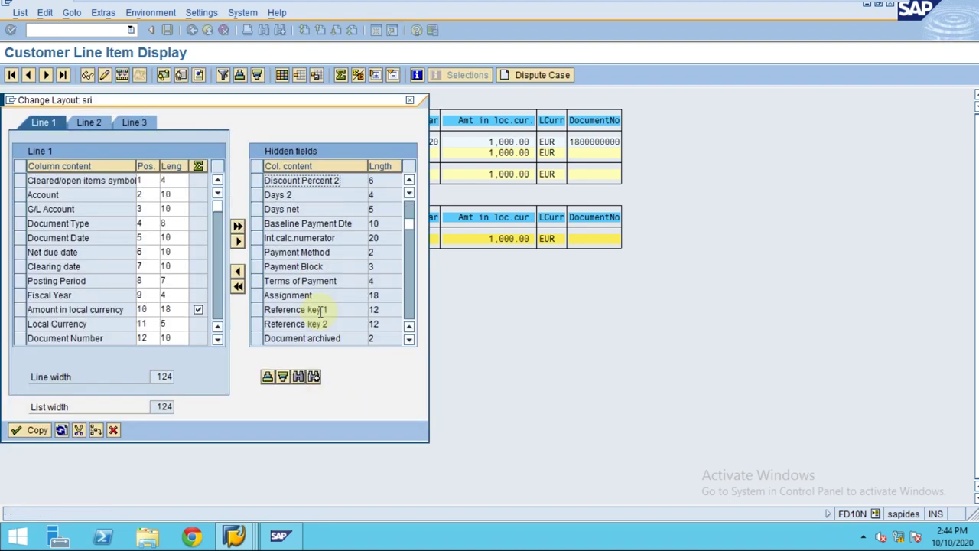
scroll(320, 309, up, 1)
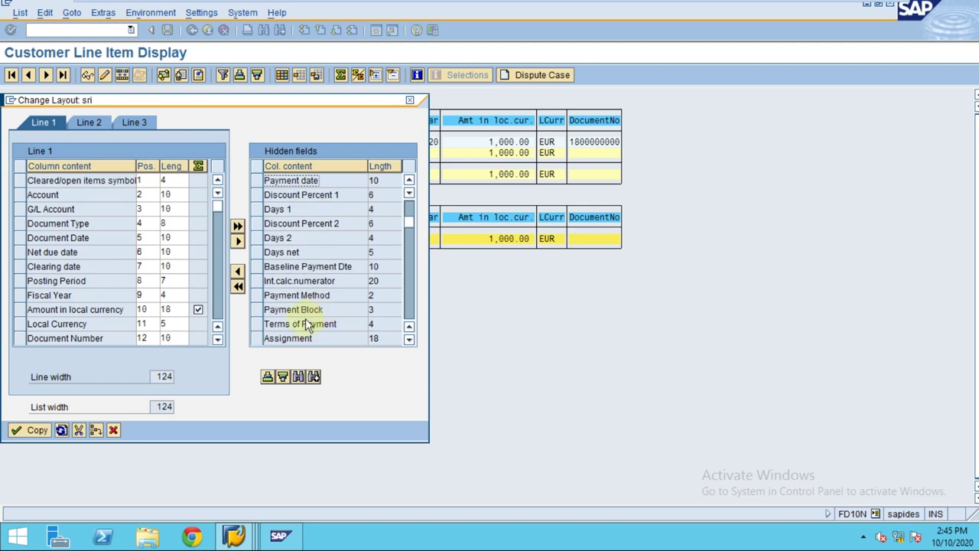
click(260, 325)
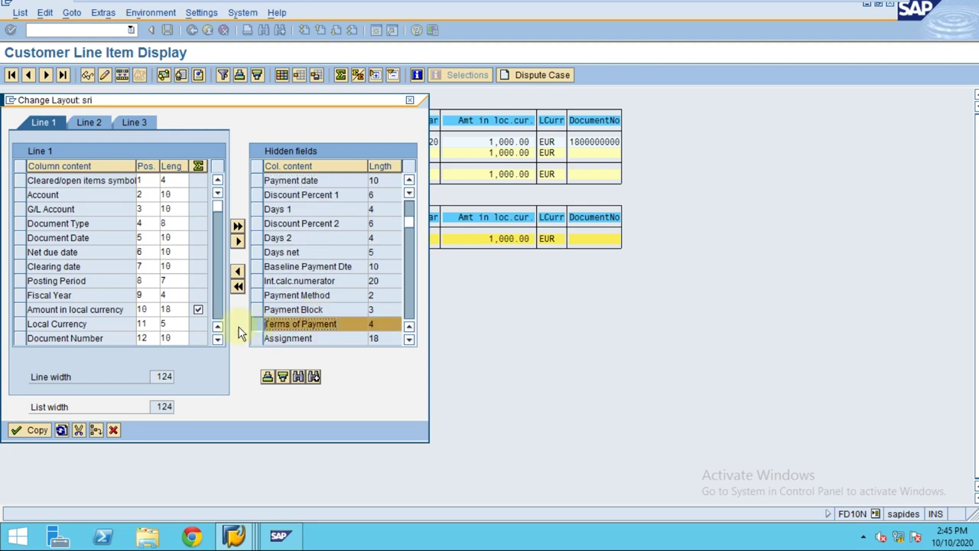
click(20, 237)
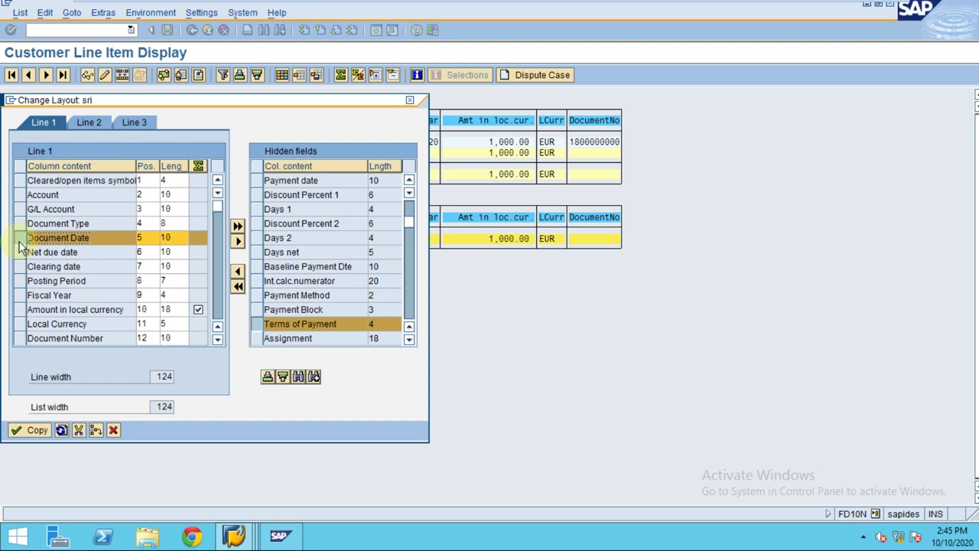
click(20, 238)
click(20, 266)
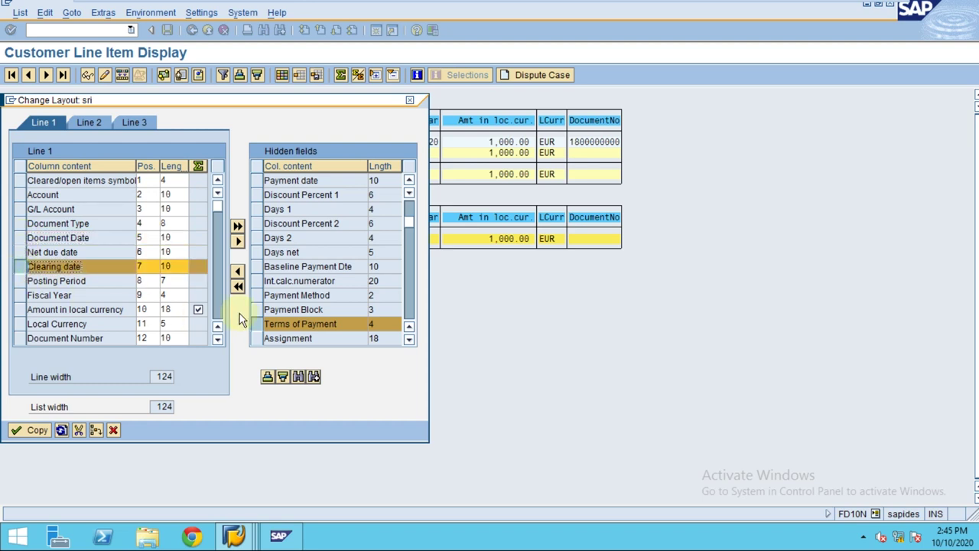
click(237, 270)
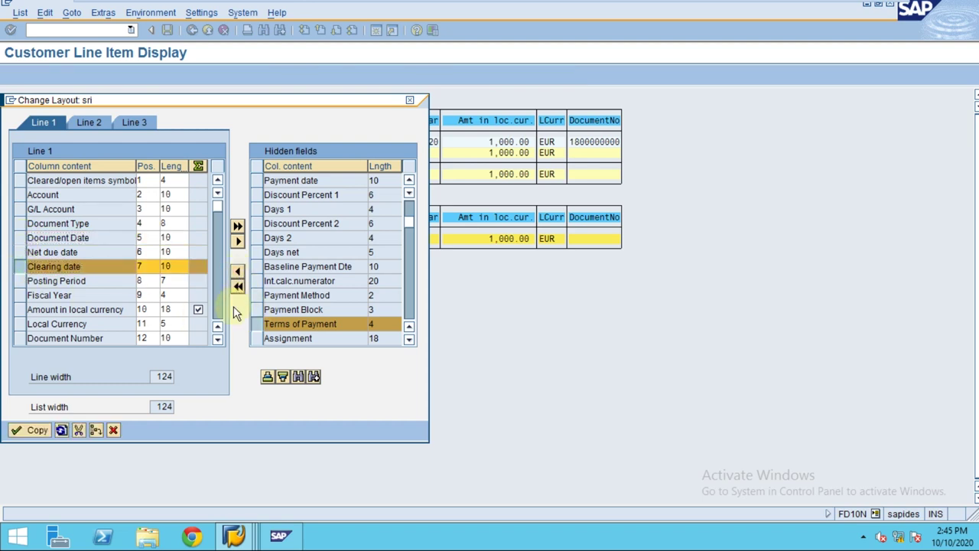
click(35, 429)
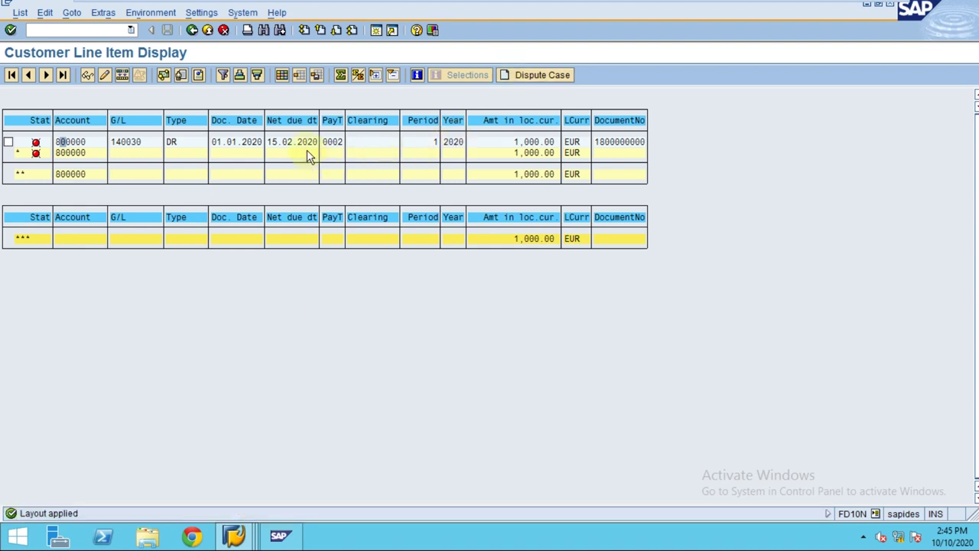
click(330, 144)
Look through the remaining hidden fields available for the line item layout and return to the list.
click(283, 76)
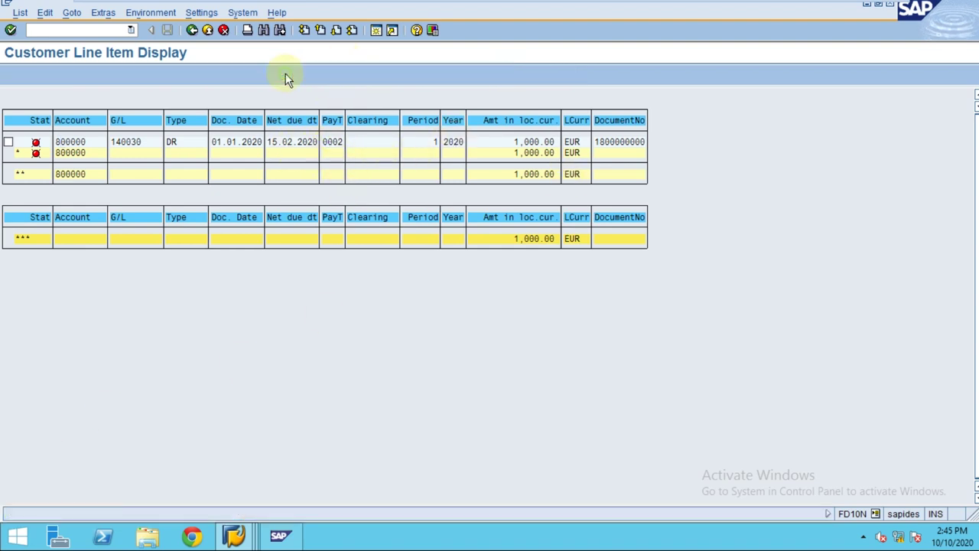
scroll(315, 289, down, 8)
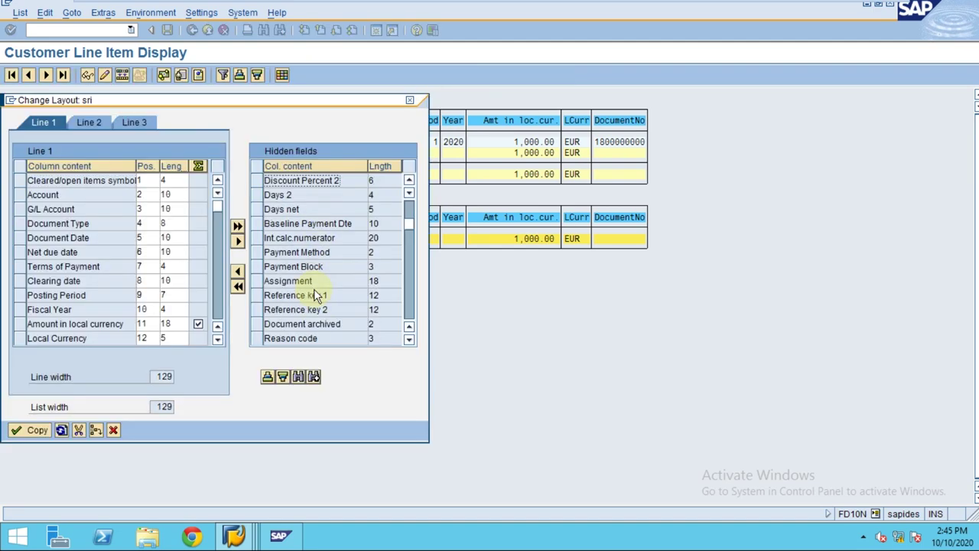
scroll(315, 289, down, 2)
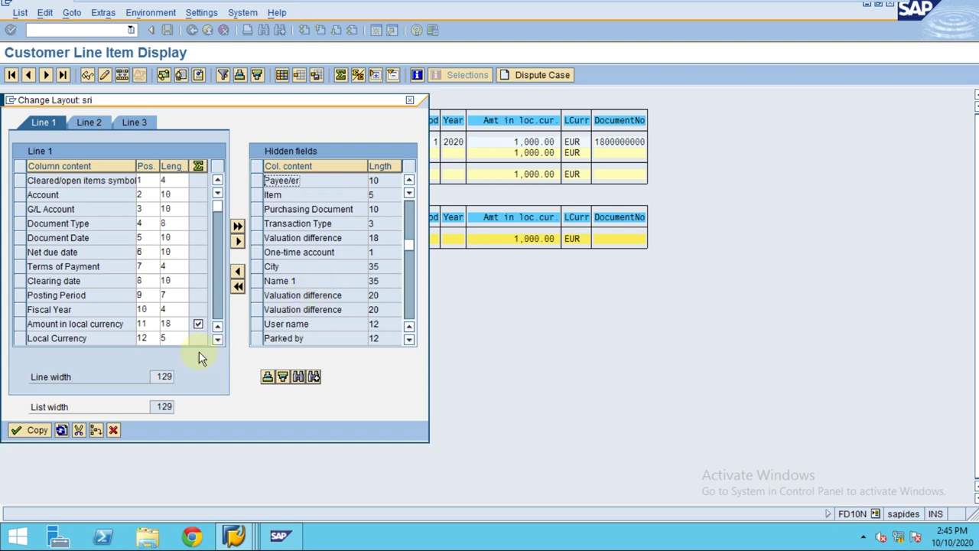
click(34, 433)
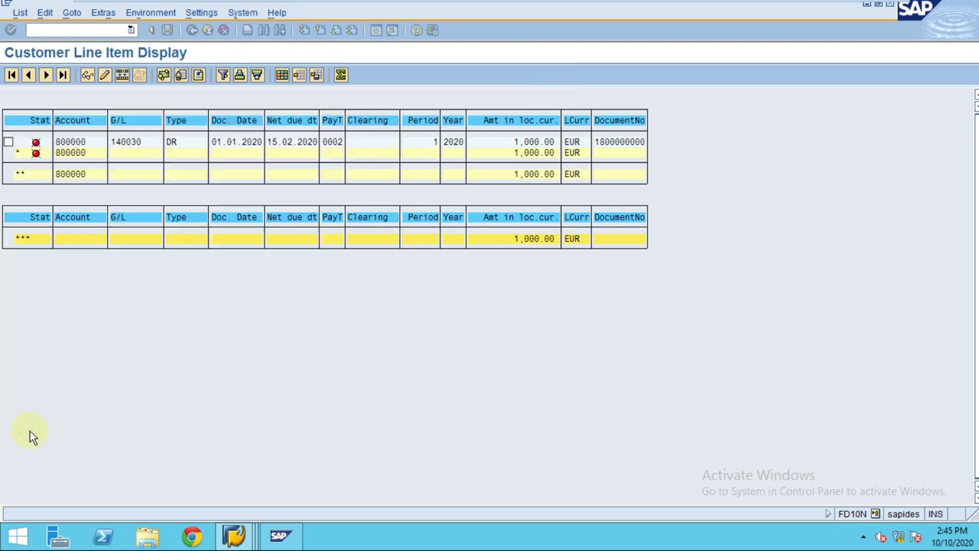
Open the save settings for layout /SRI, try the User-specific option and leave it cleared.
click(319, 76)
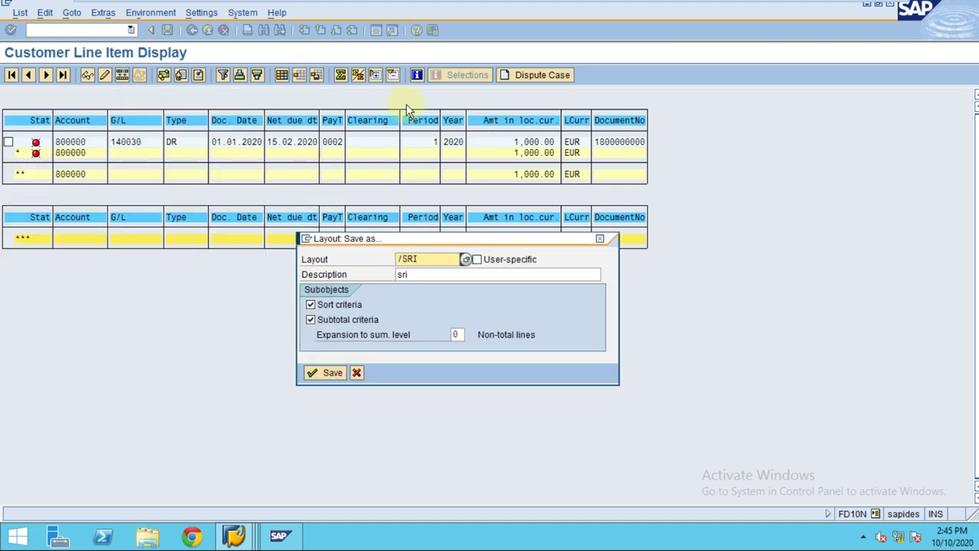
click(482, 262)
drag(403, 259, 387, 261)
click(480, 261)
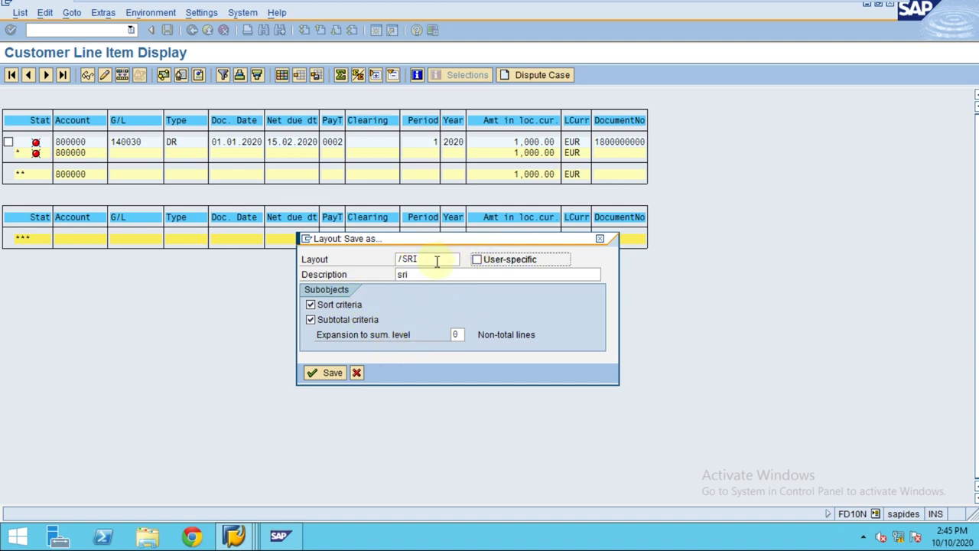
drag(434, 263, 385, 267)
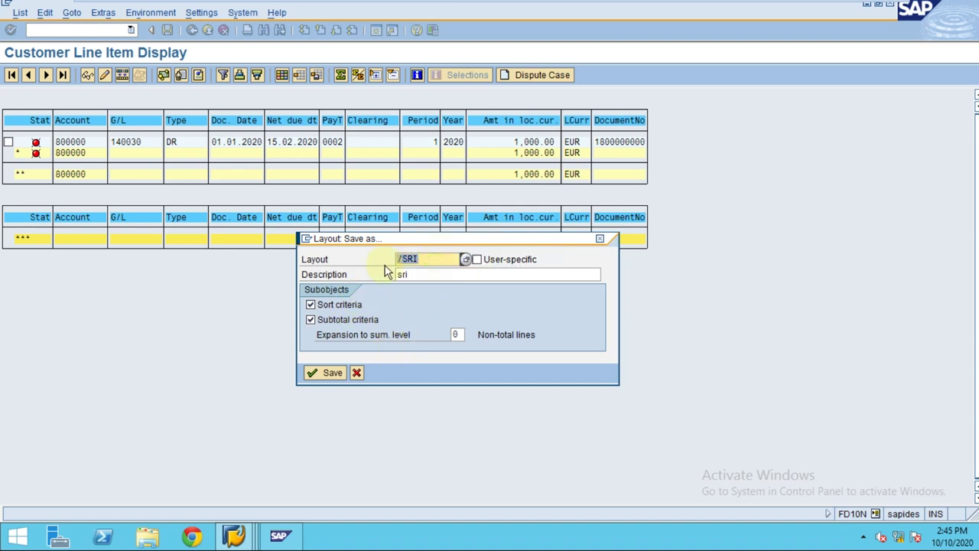
click(477, 261)
click(477, 261)
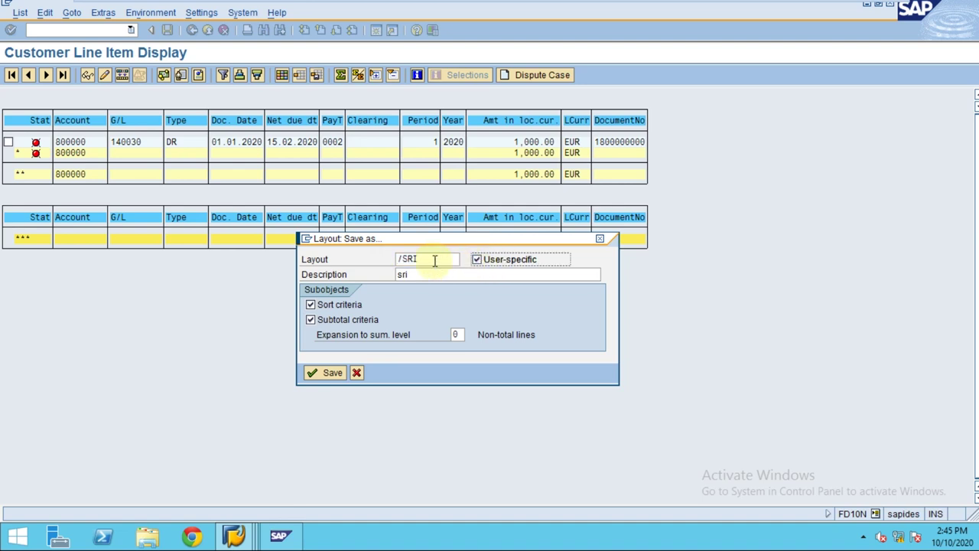
drag(434, 261, 372, 264)
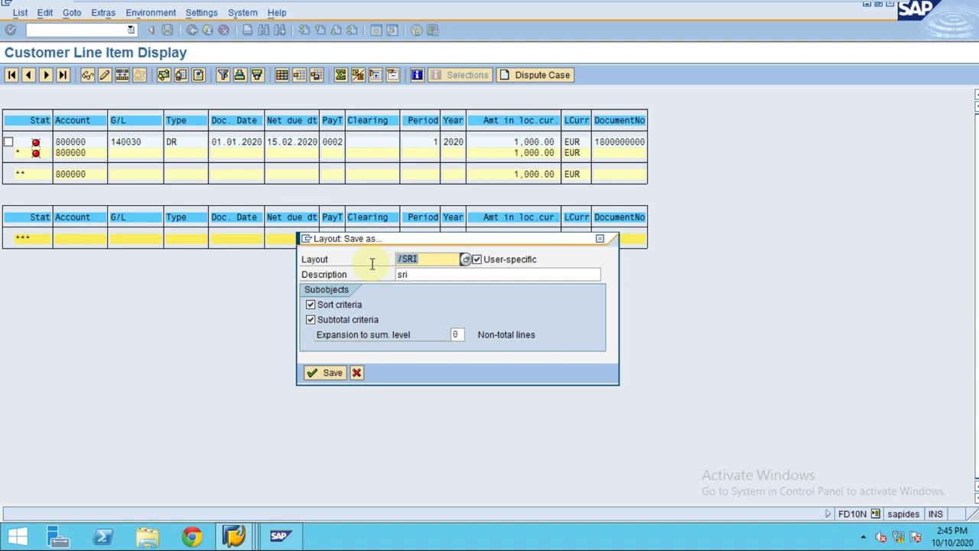
click(451, 273)
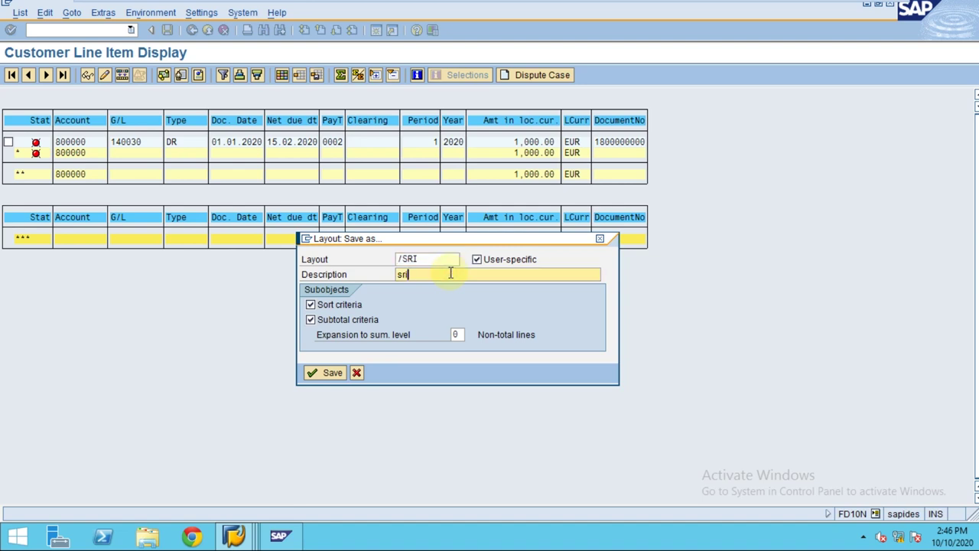
click(420, 258)
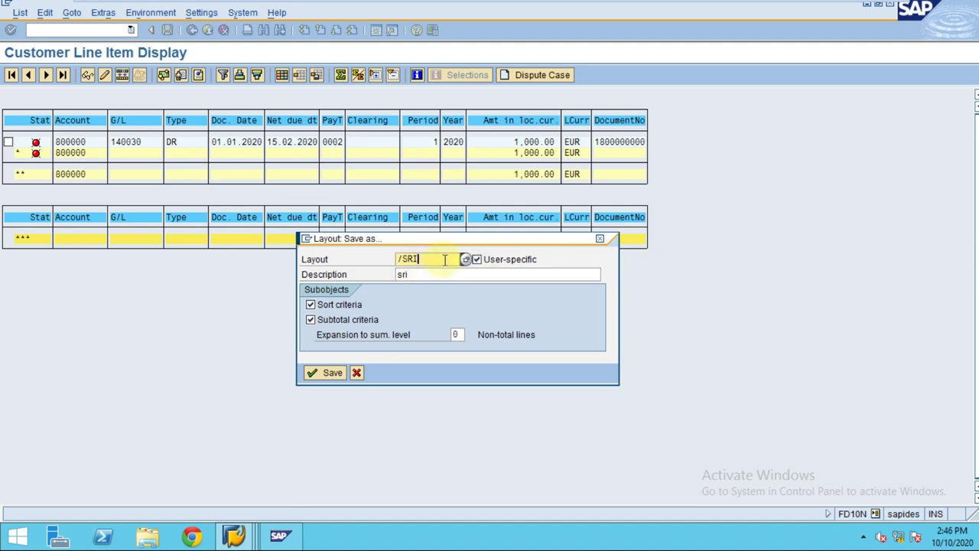
click(482, 261)
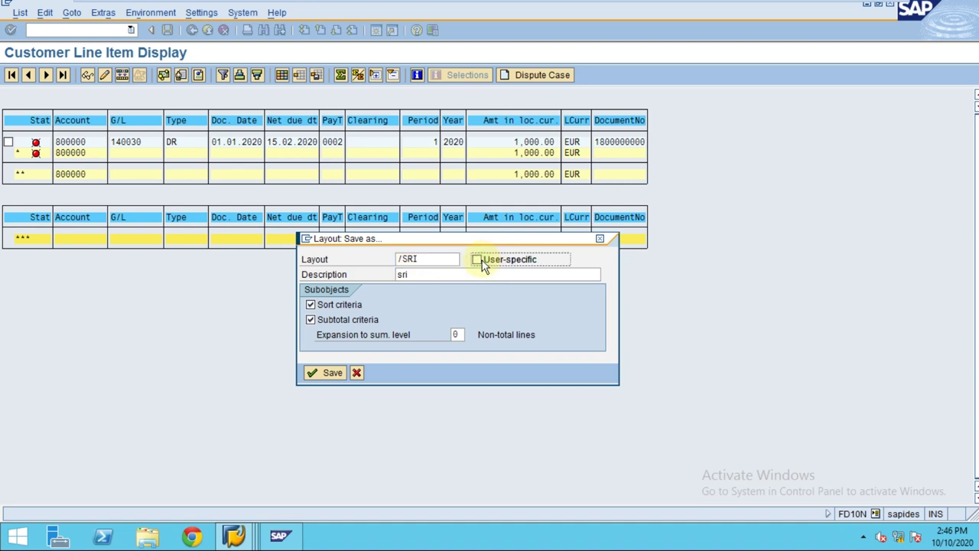
Save the layout as /SRI with its sort and subtotal criteria, overwriting the existing layout.
click(396, 261)
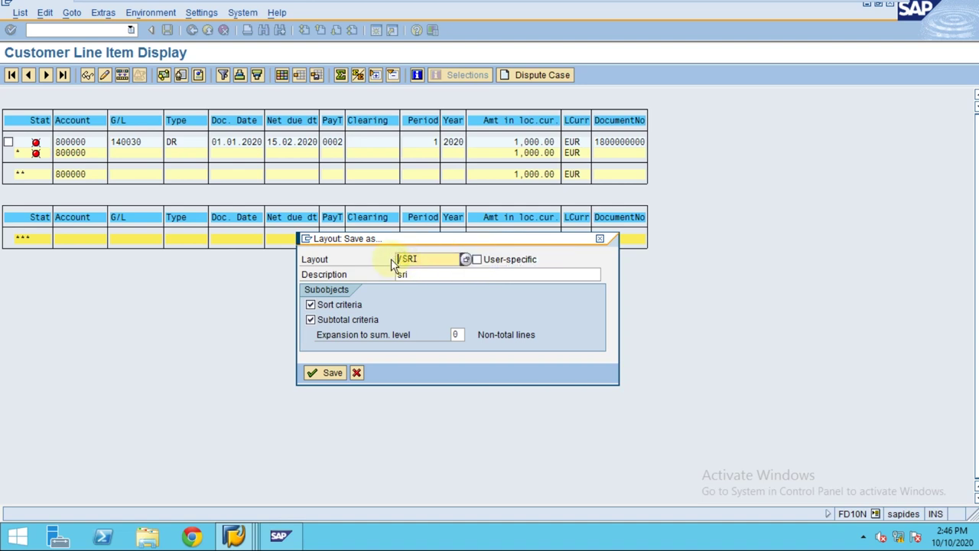
drag(404, 260, 397, 260)
click(332, 373)
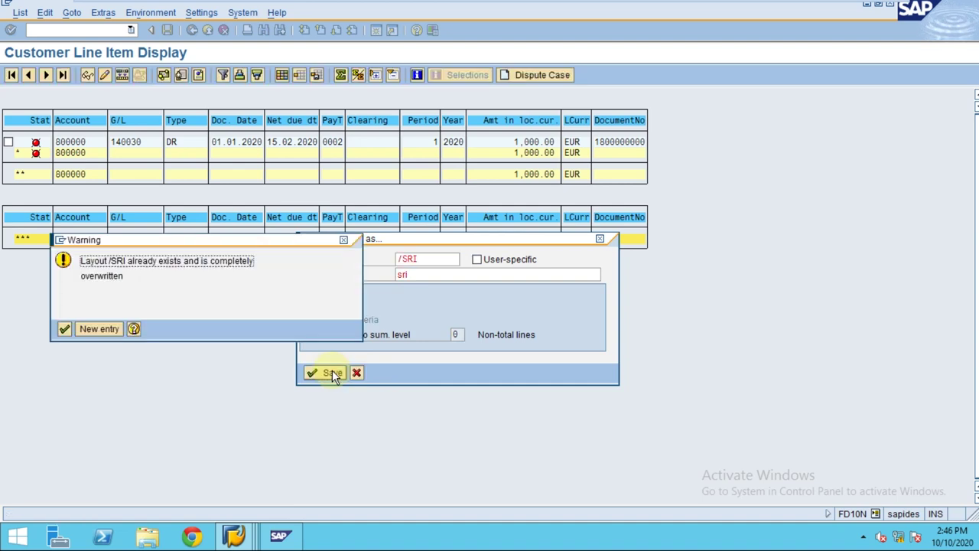
click(66, 330)
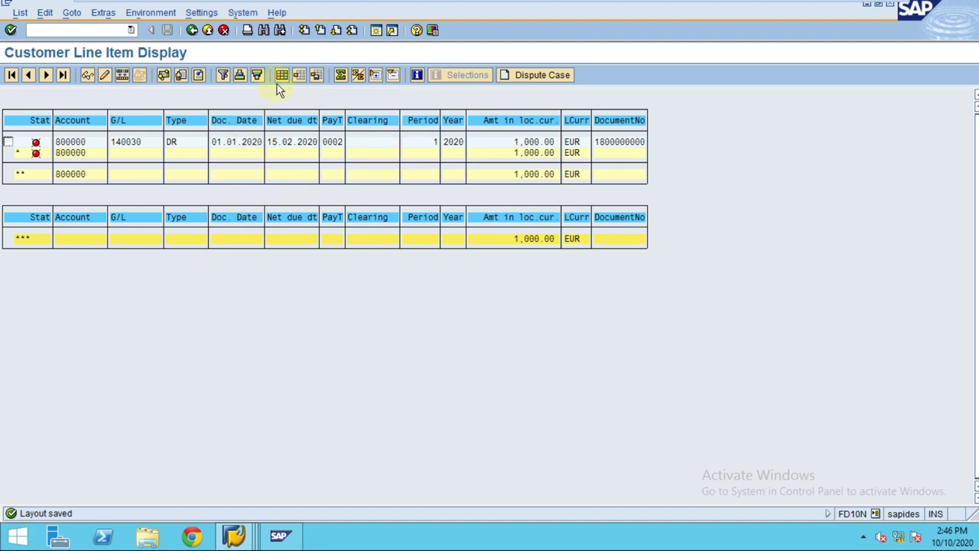
mouse_move(328, 5)
mouse_move(537, 8)
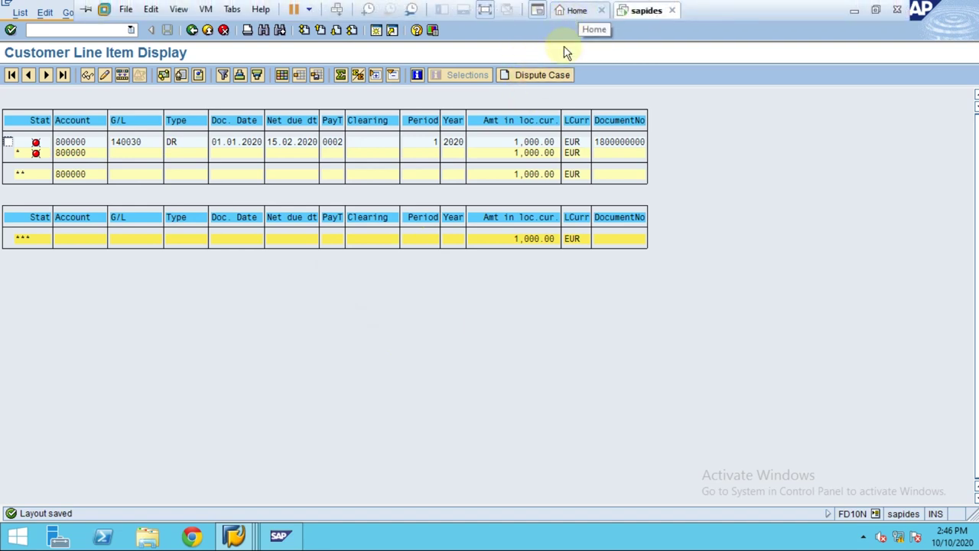